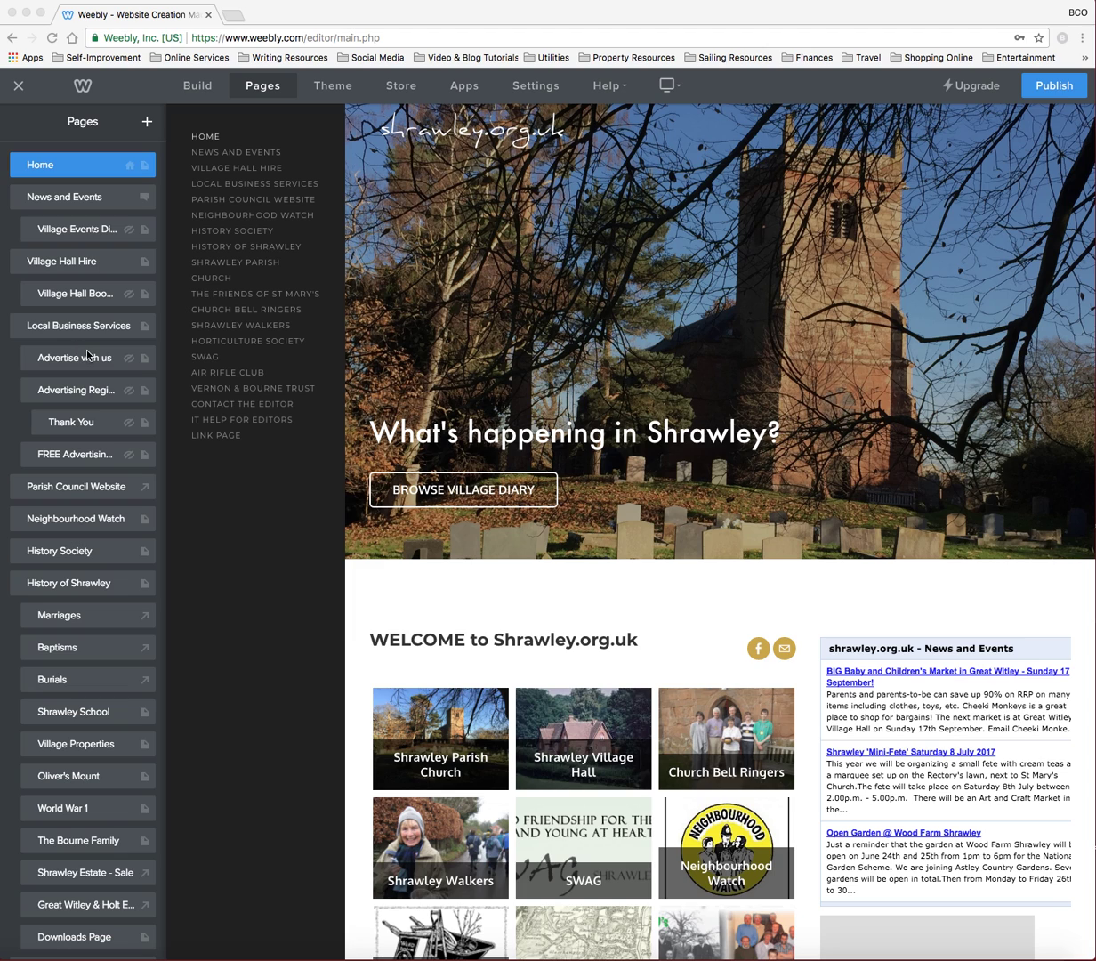
- Open the News and Events page and the History Society page to view their content and page settings
left_click(51, 196)
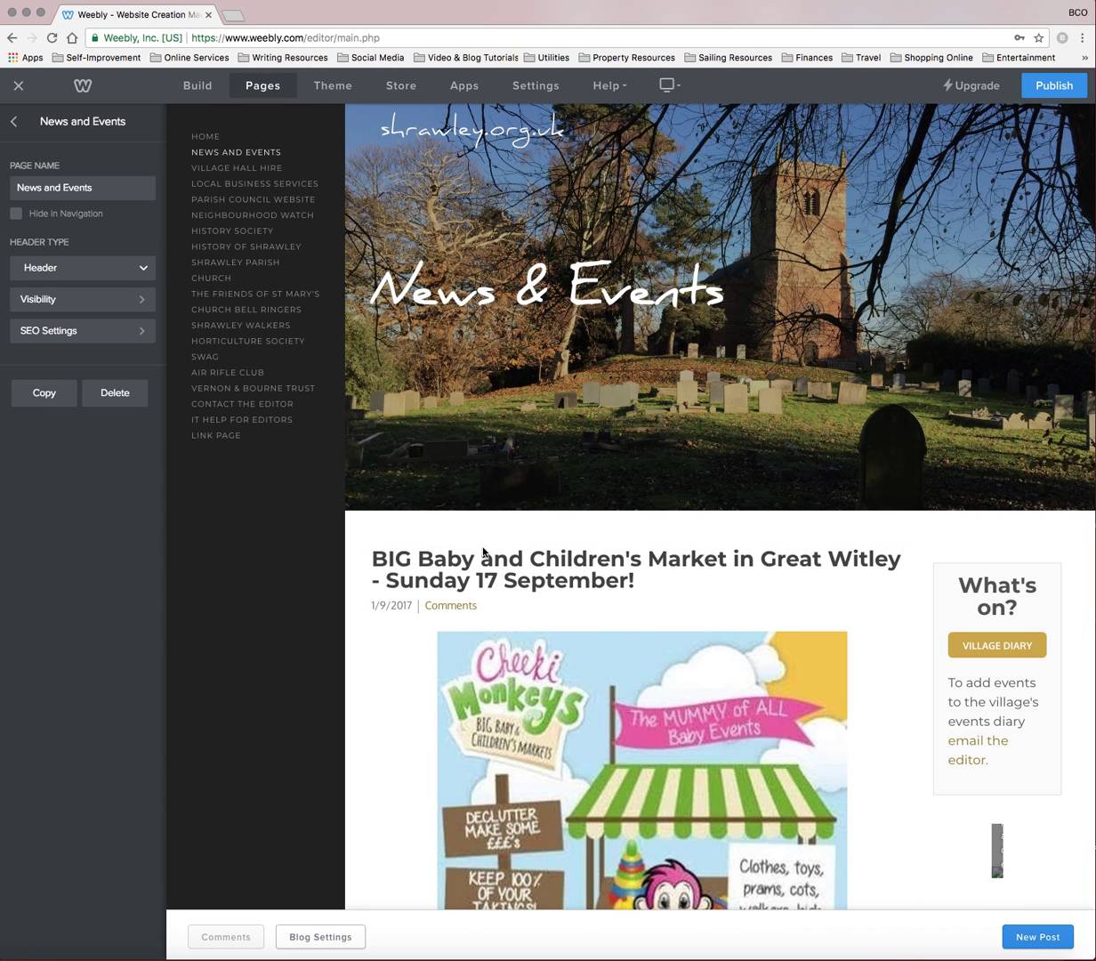
left_click(13, 124)
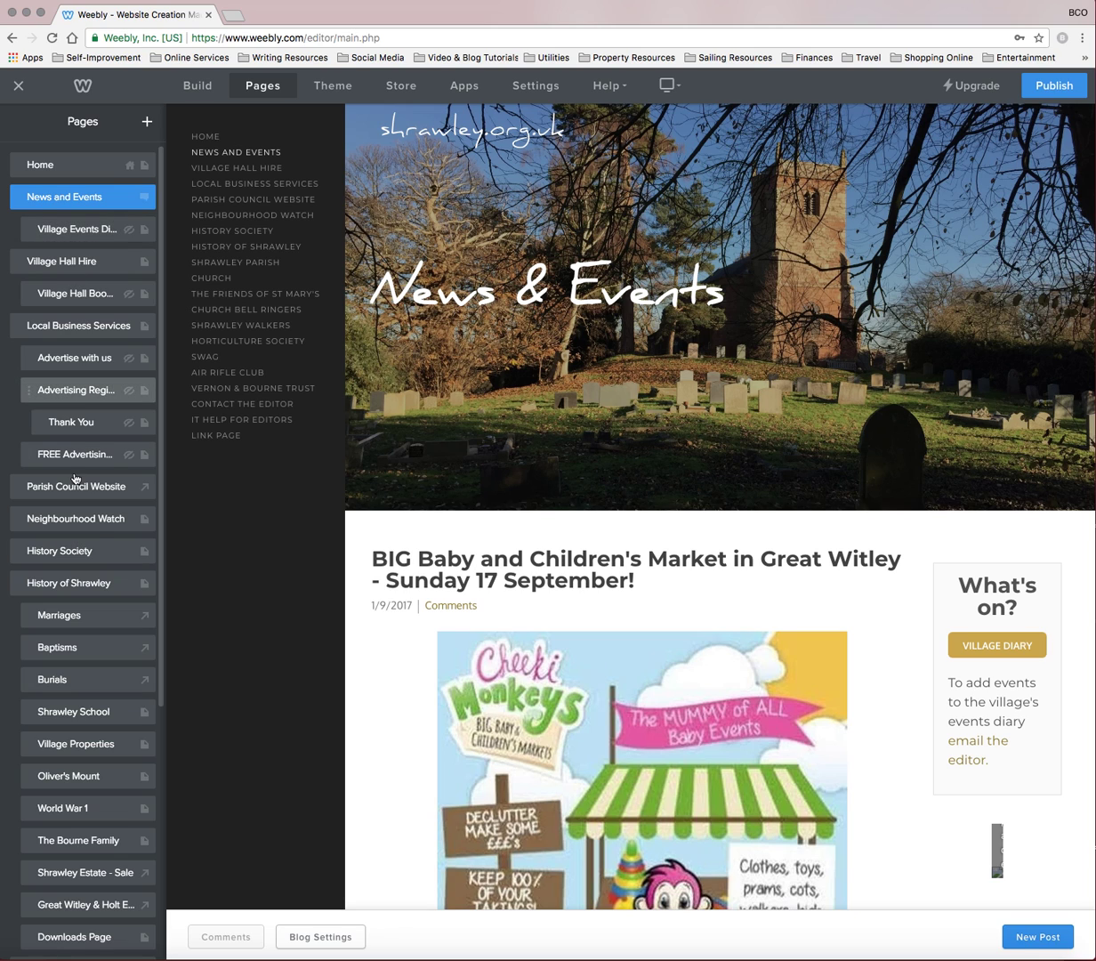
left_click(82, 551)
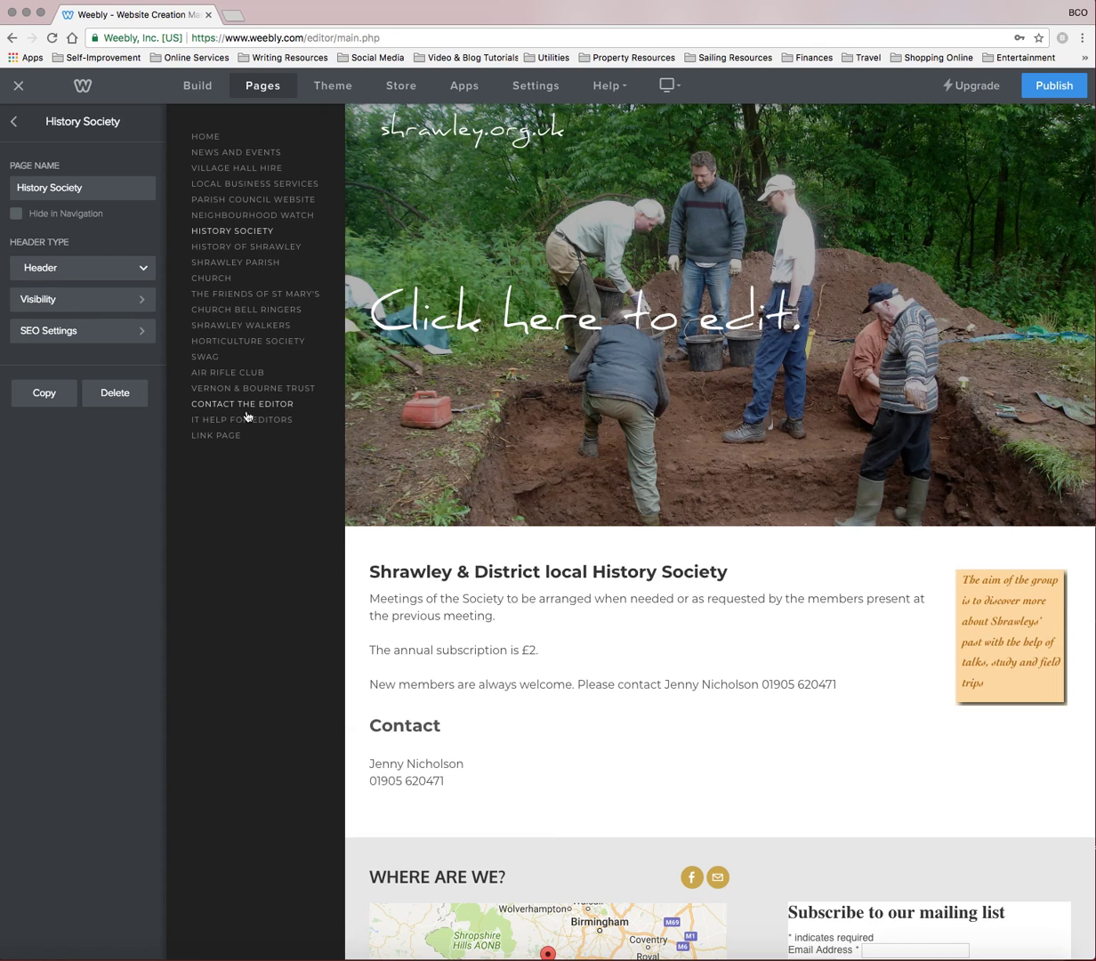
- Return to the Home page with the full page list shown and look over its content tiles
left_click(206, 137)
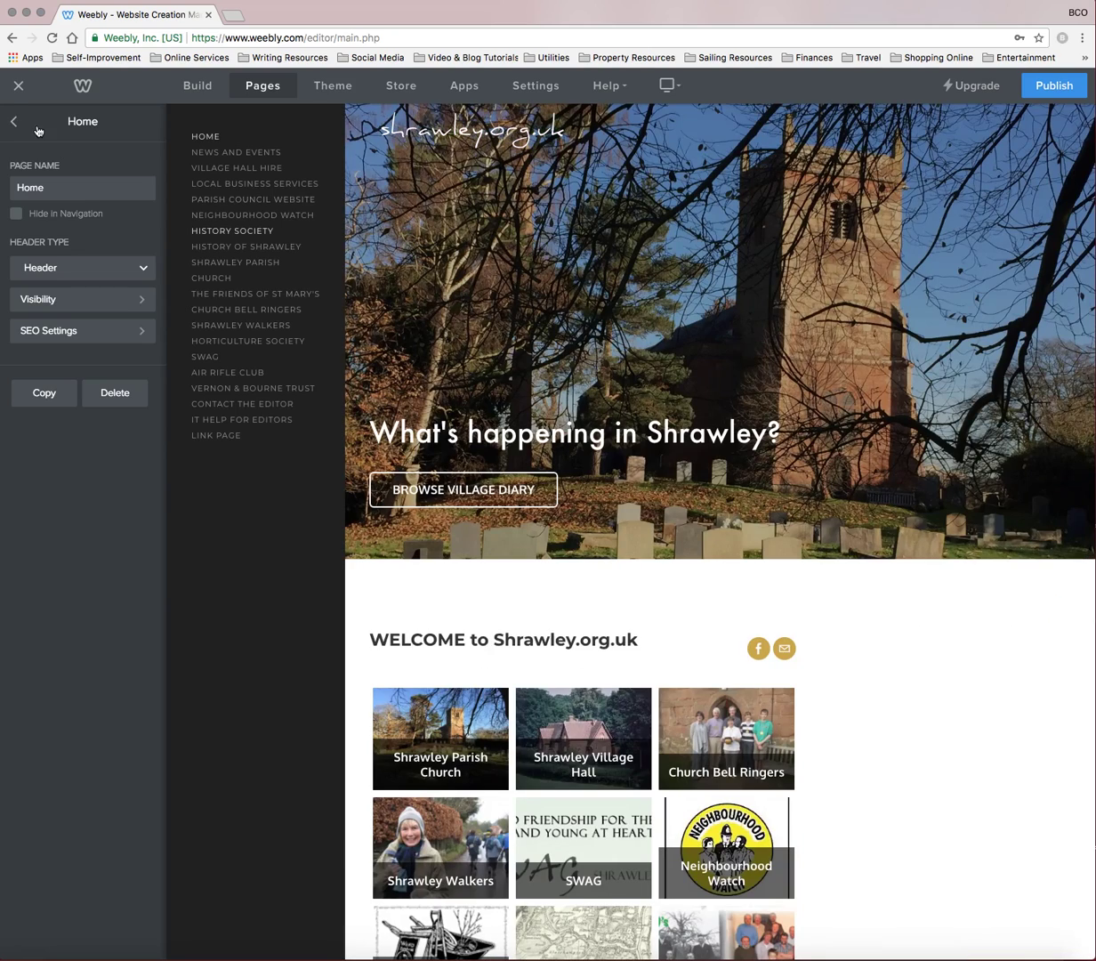
left_click(13, 121)
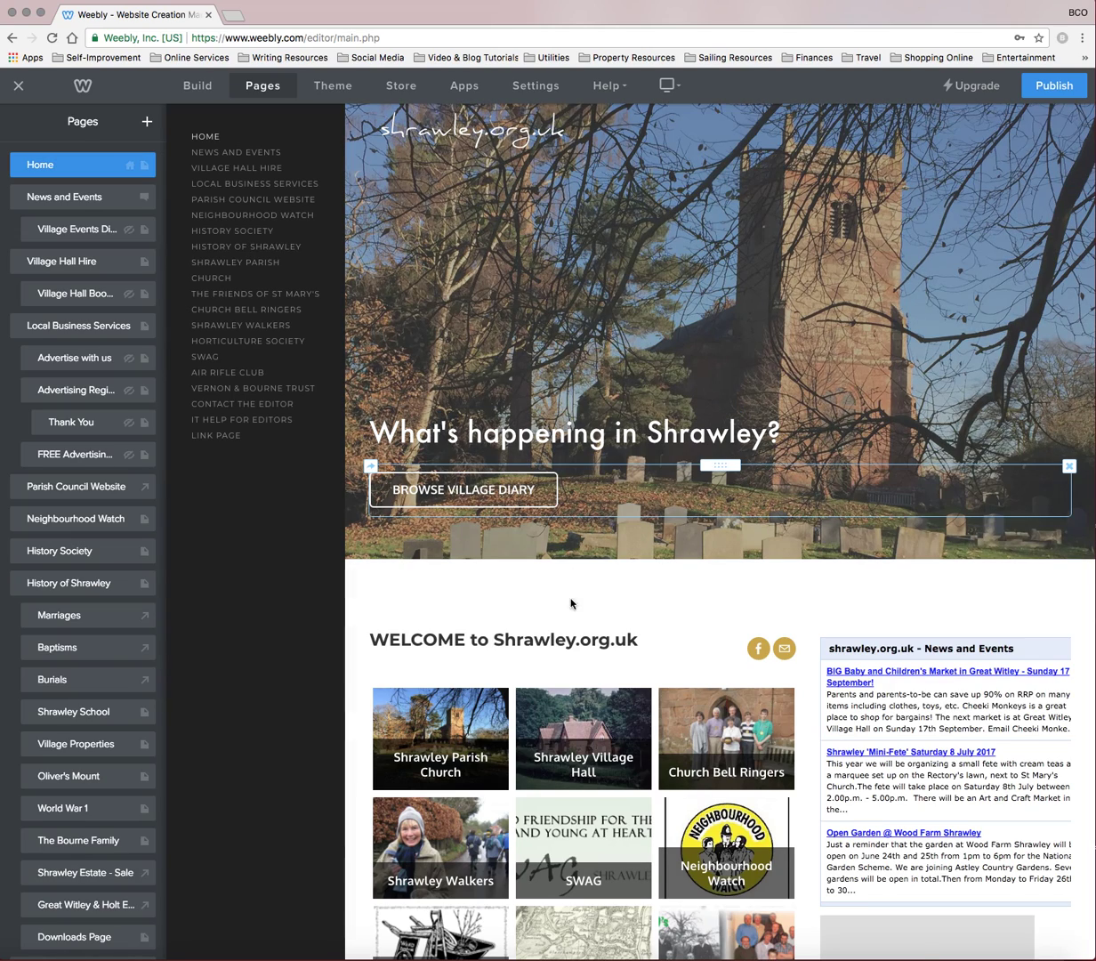
scroll(570, 579, "down", 1)
scroll(570, 605, "down", 2)
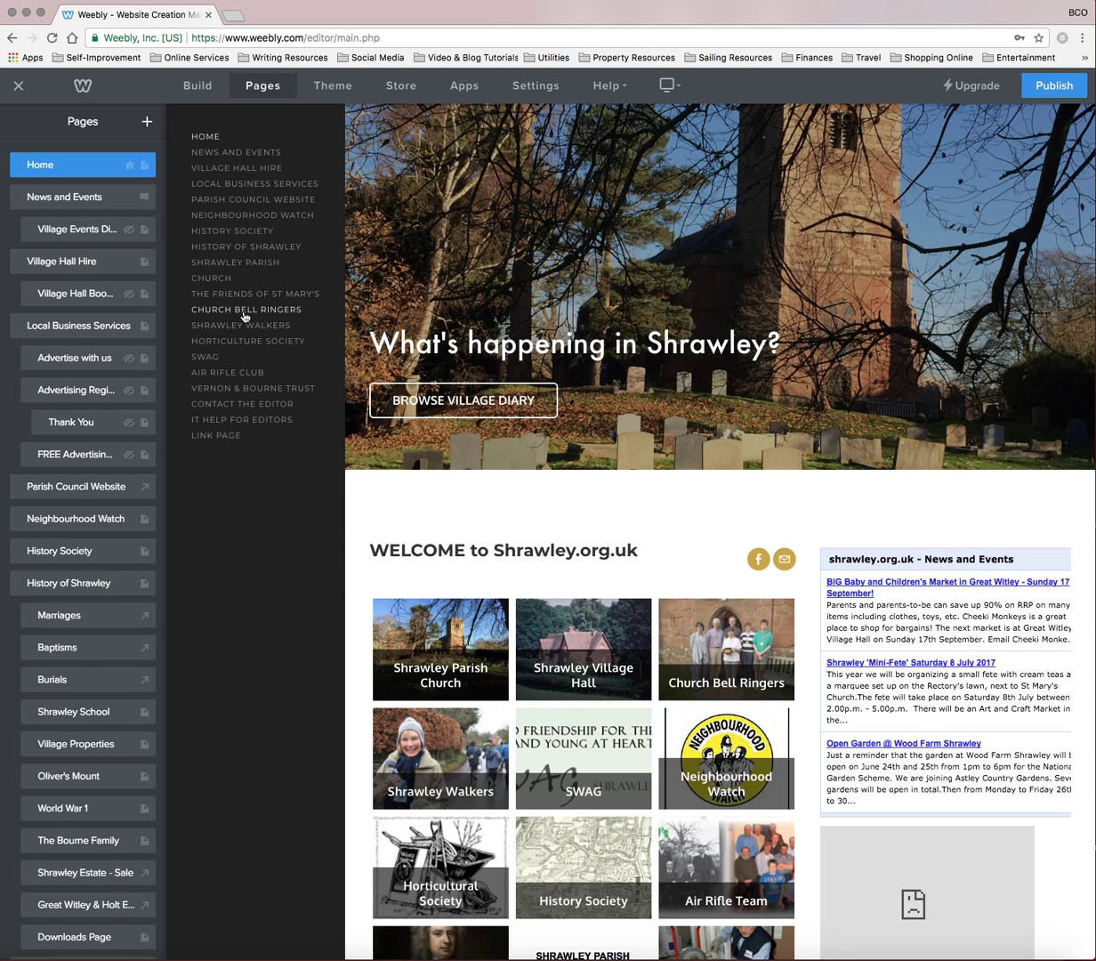
- Open the History Society page and examine its editable heading and the meeting text below it
left_click(233, 231)
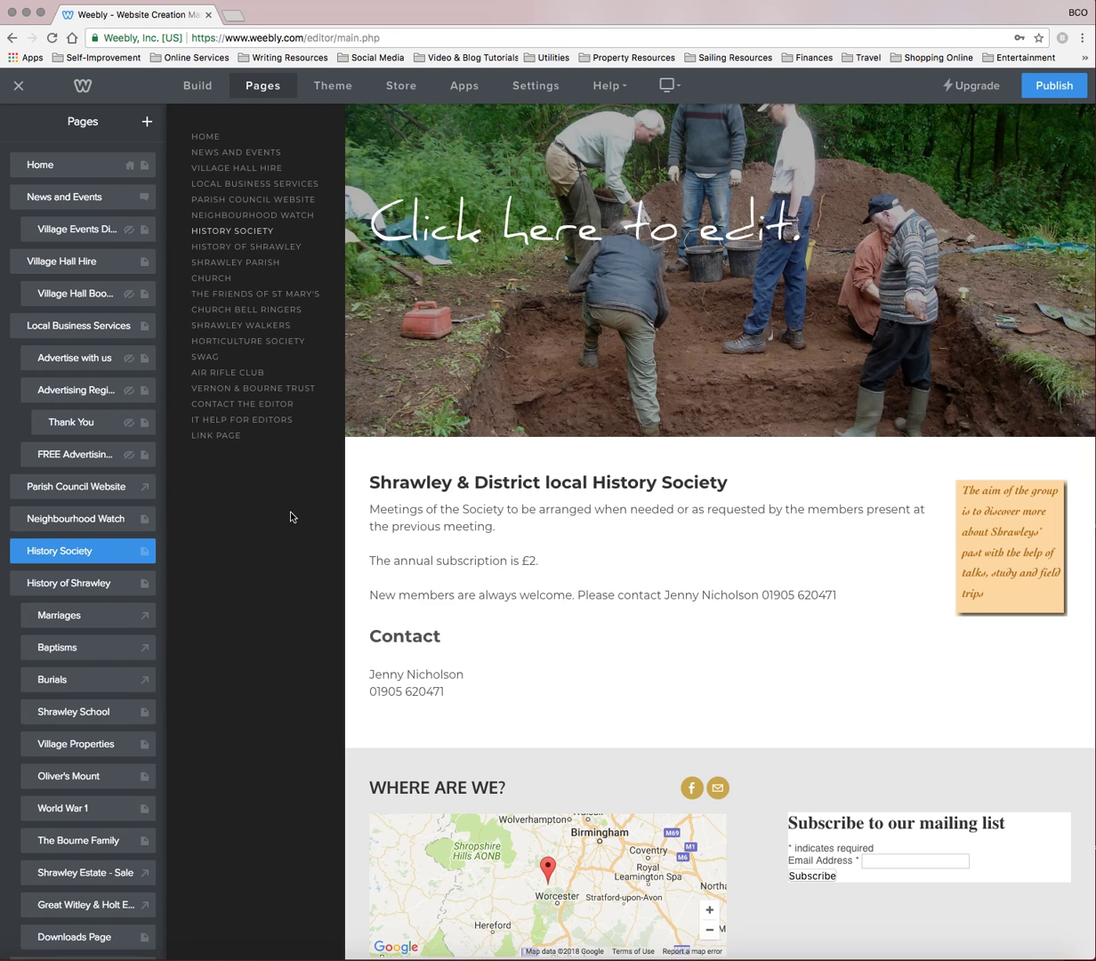
left_click(530, 525)
left_click(543, 481)
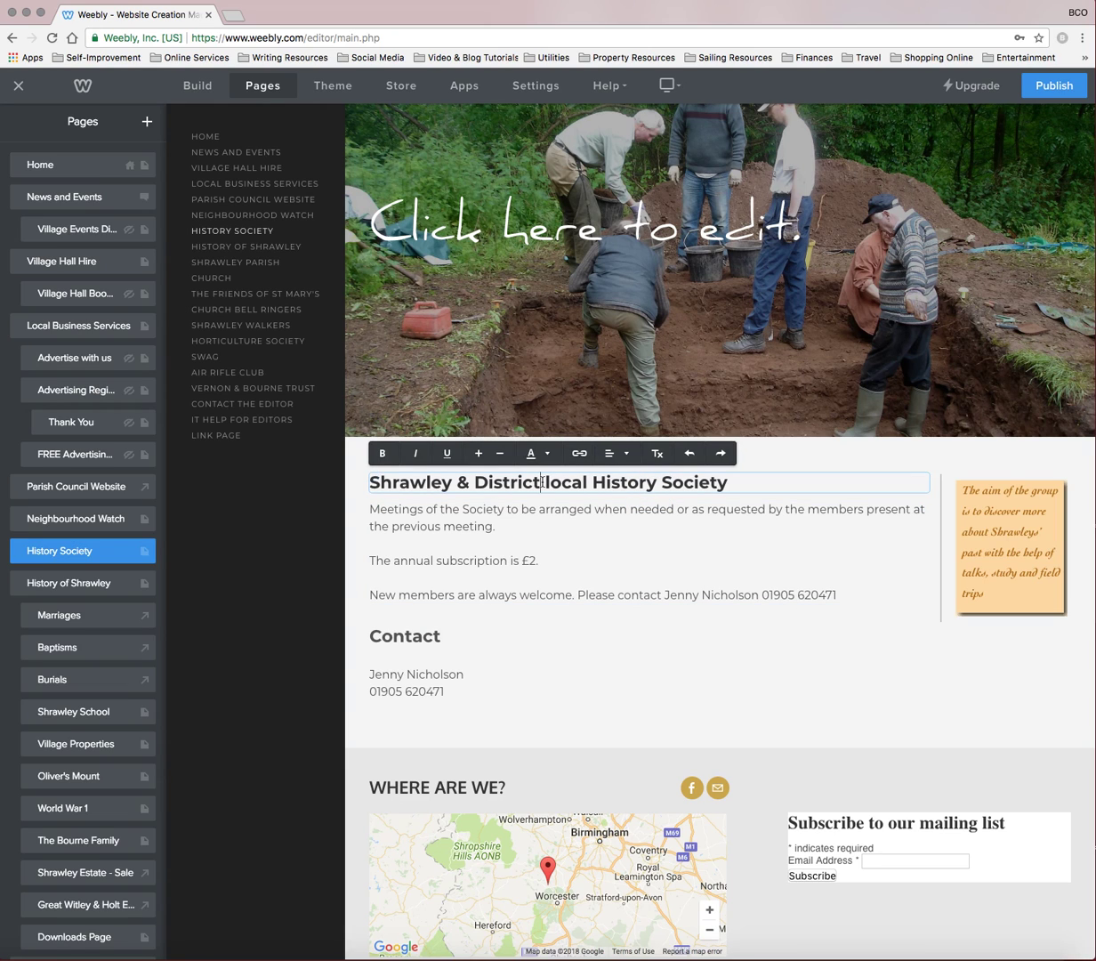
double_click(563, 482)
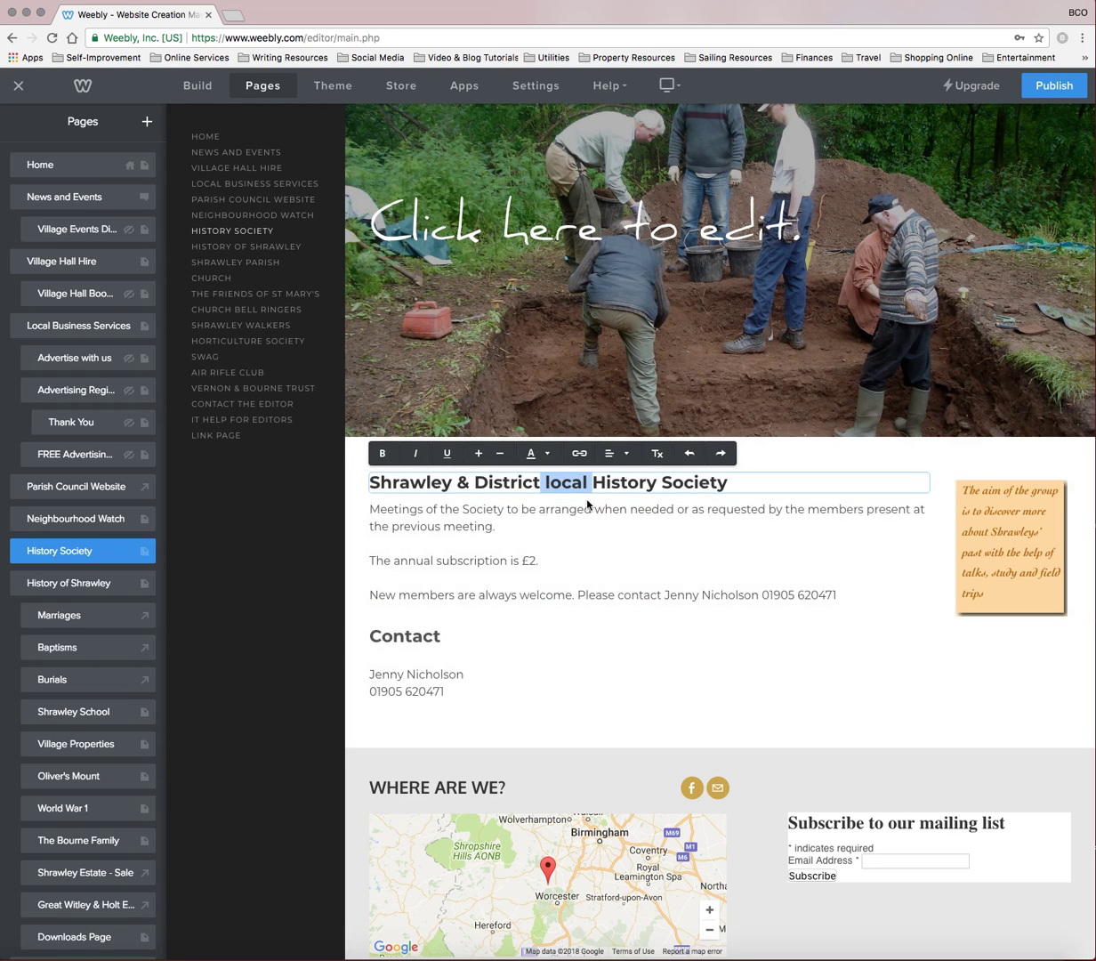
left_click(541, 511)
left_click(532, 483)
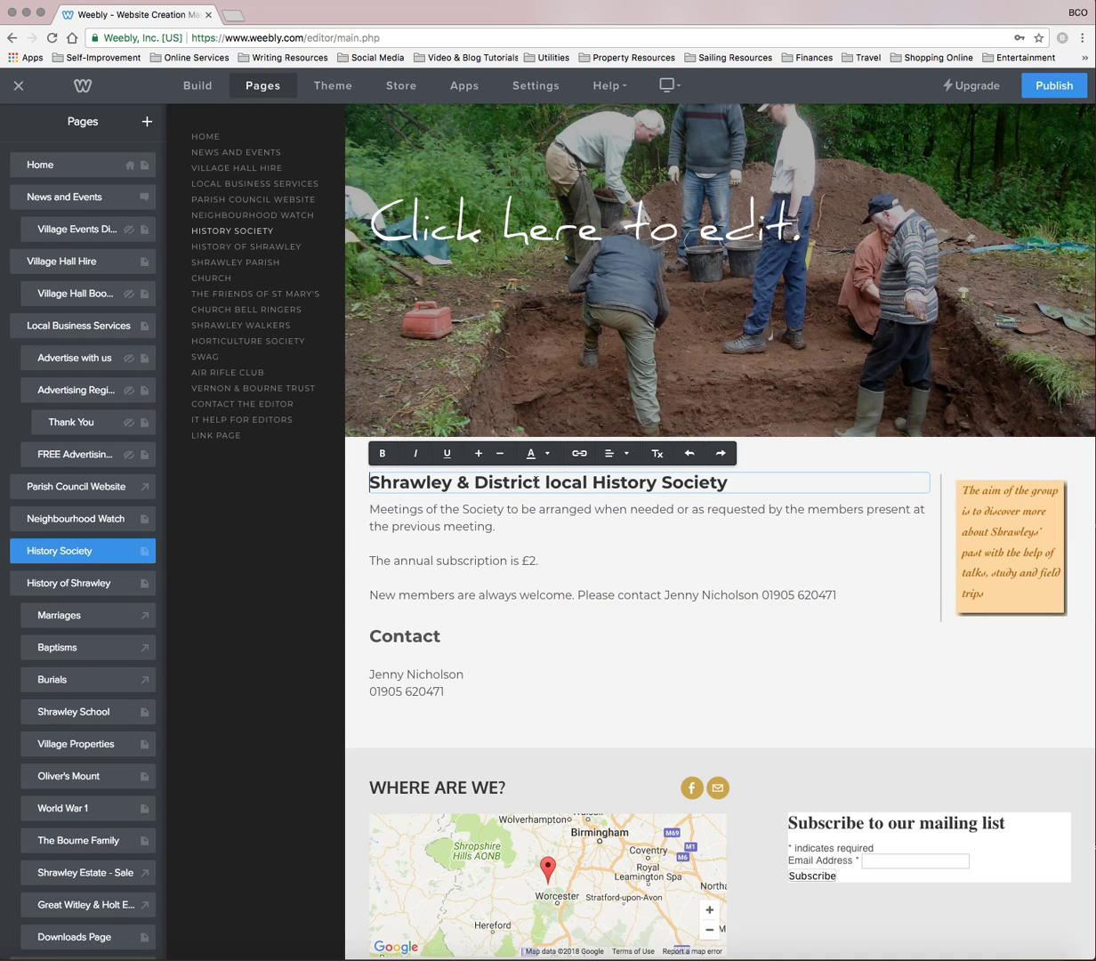
left_click(510, 525)
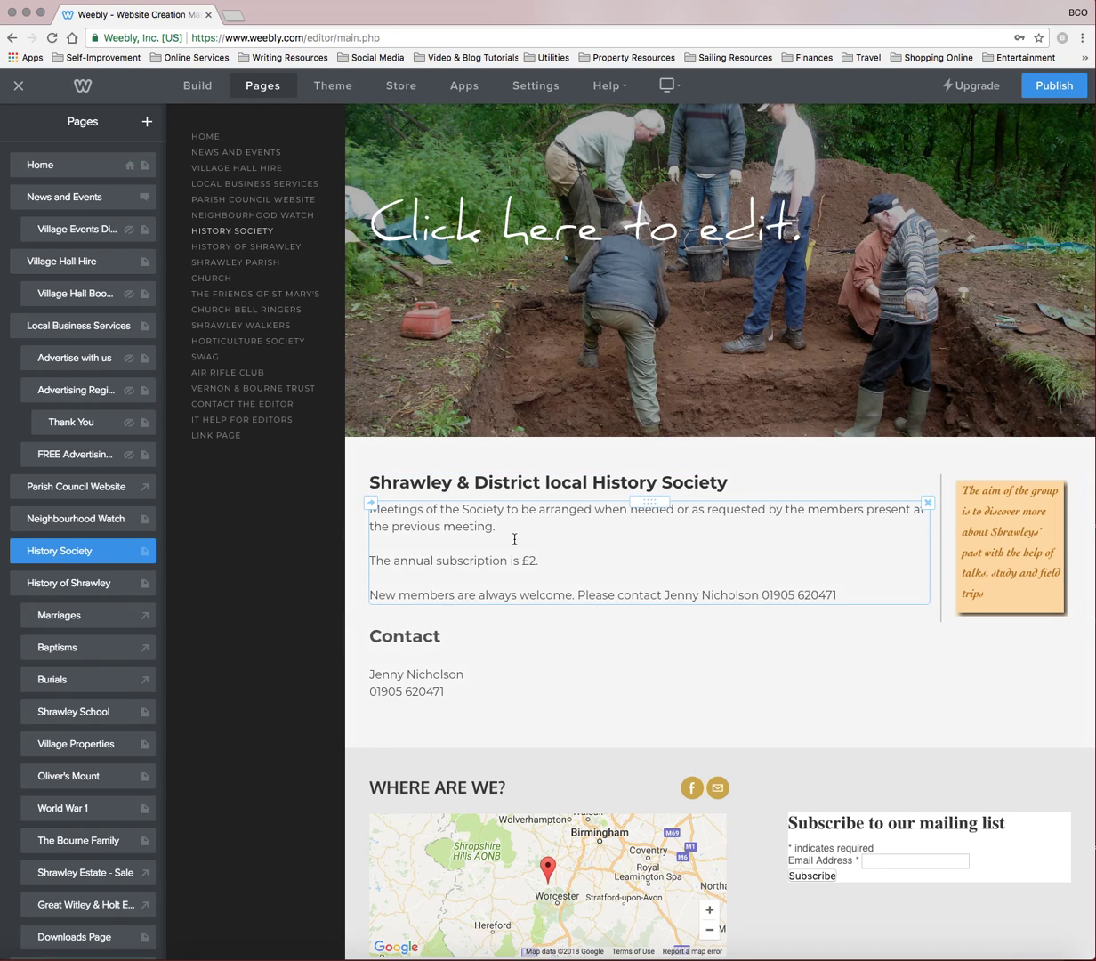
left_click(548, 566)
left_click(233, 421)
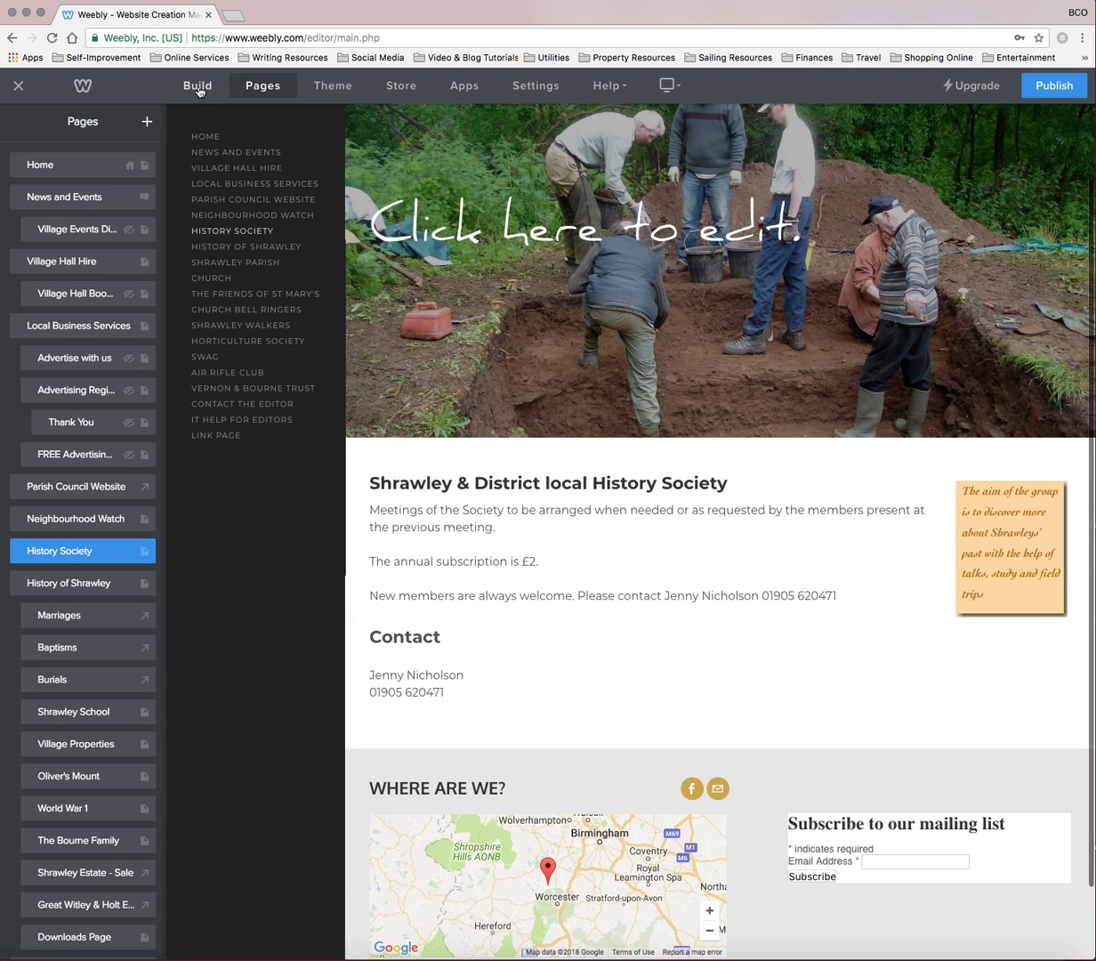
- Add a Title element below the History Society page's heading with the test text "'wejfoiwjf"
left_click(197, 88)
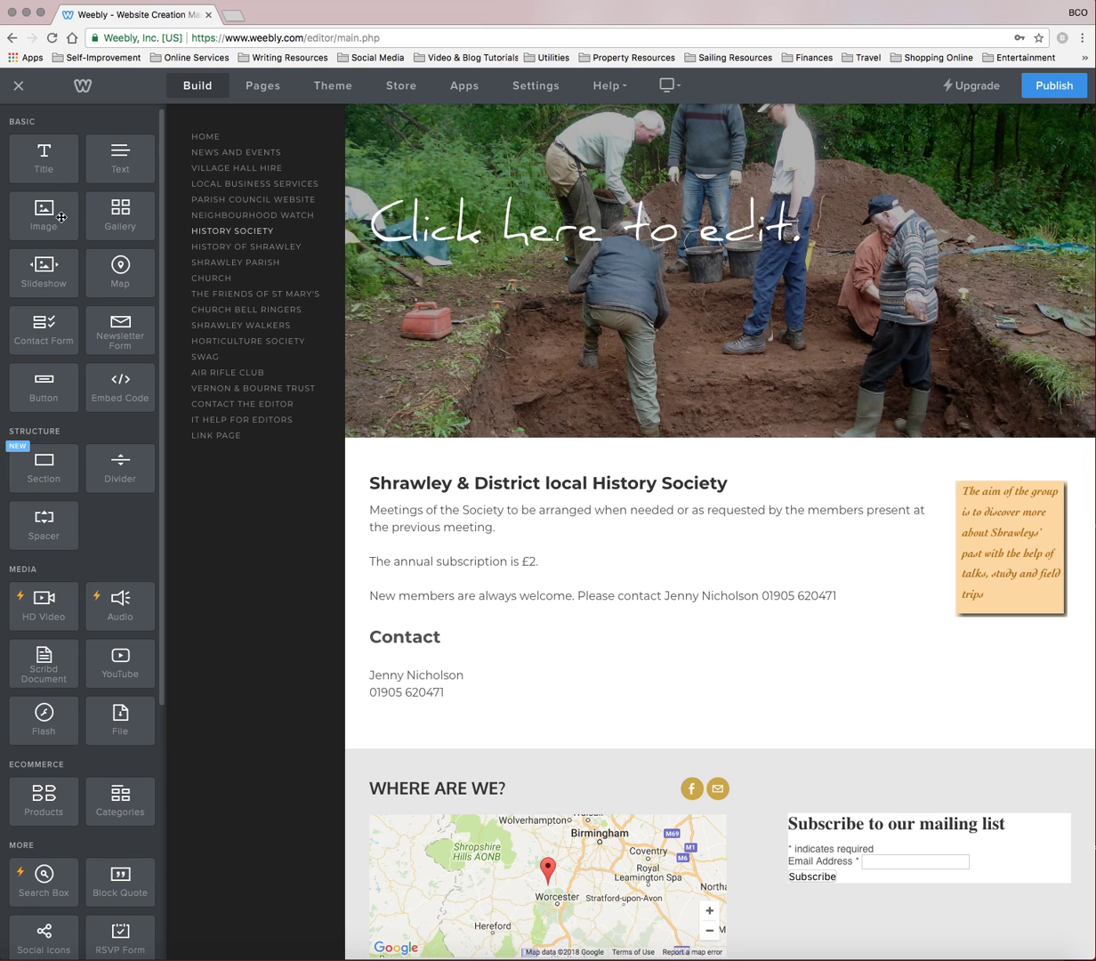
left_click_drag(45, 154, 501, 505)
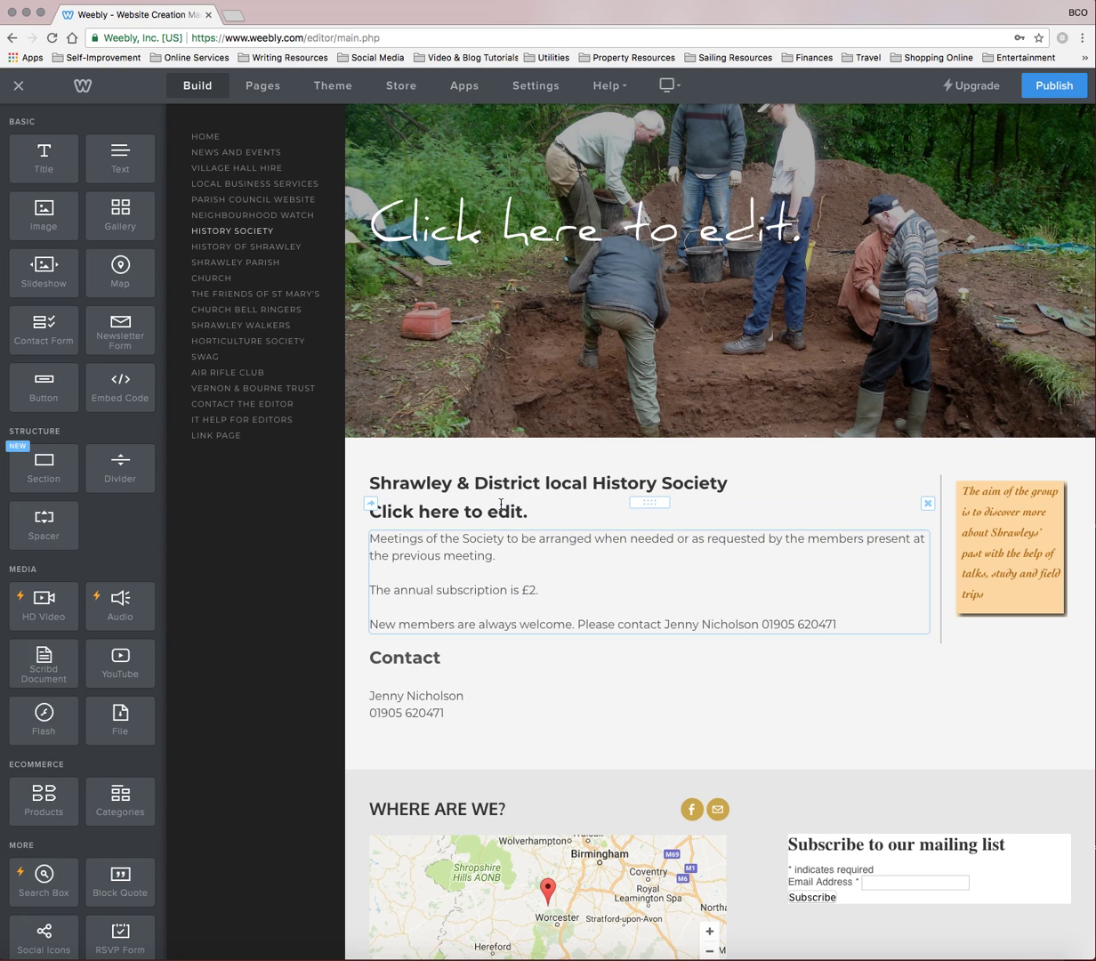
left_click(561, 513)
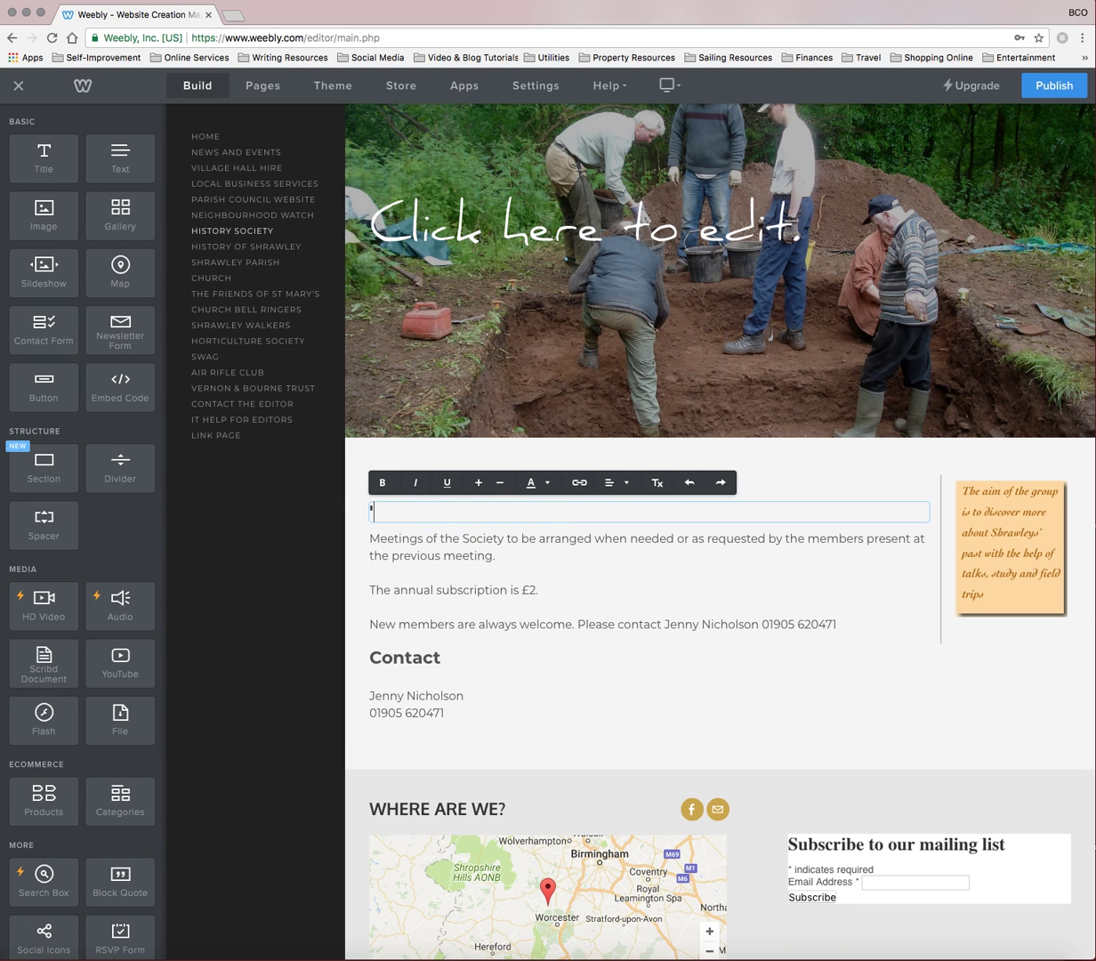
type("'wejfoiwjf")
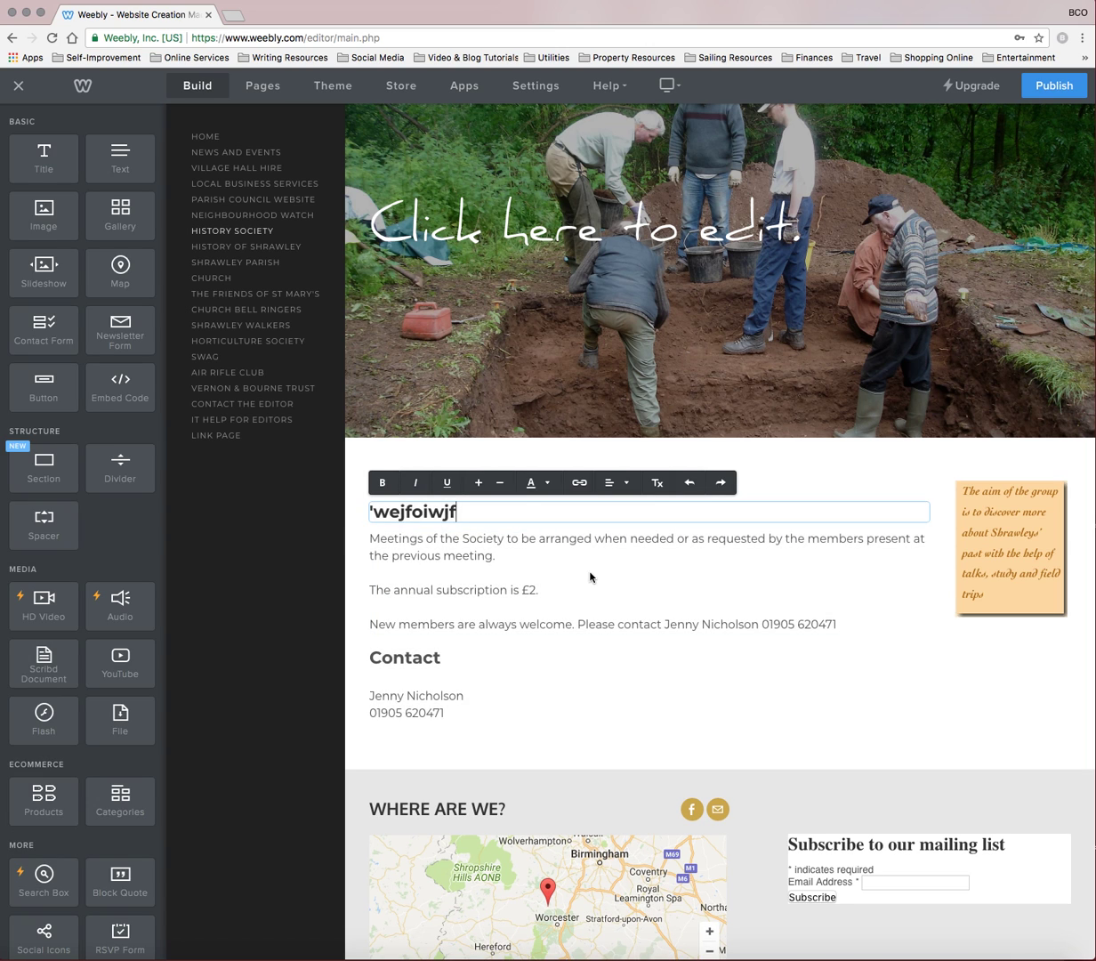
left_click(590, 577)
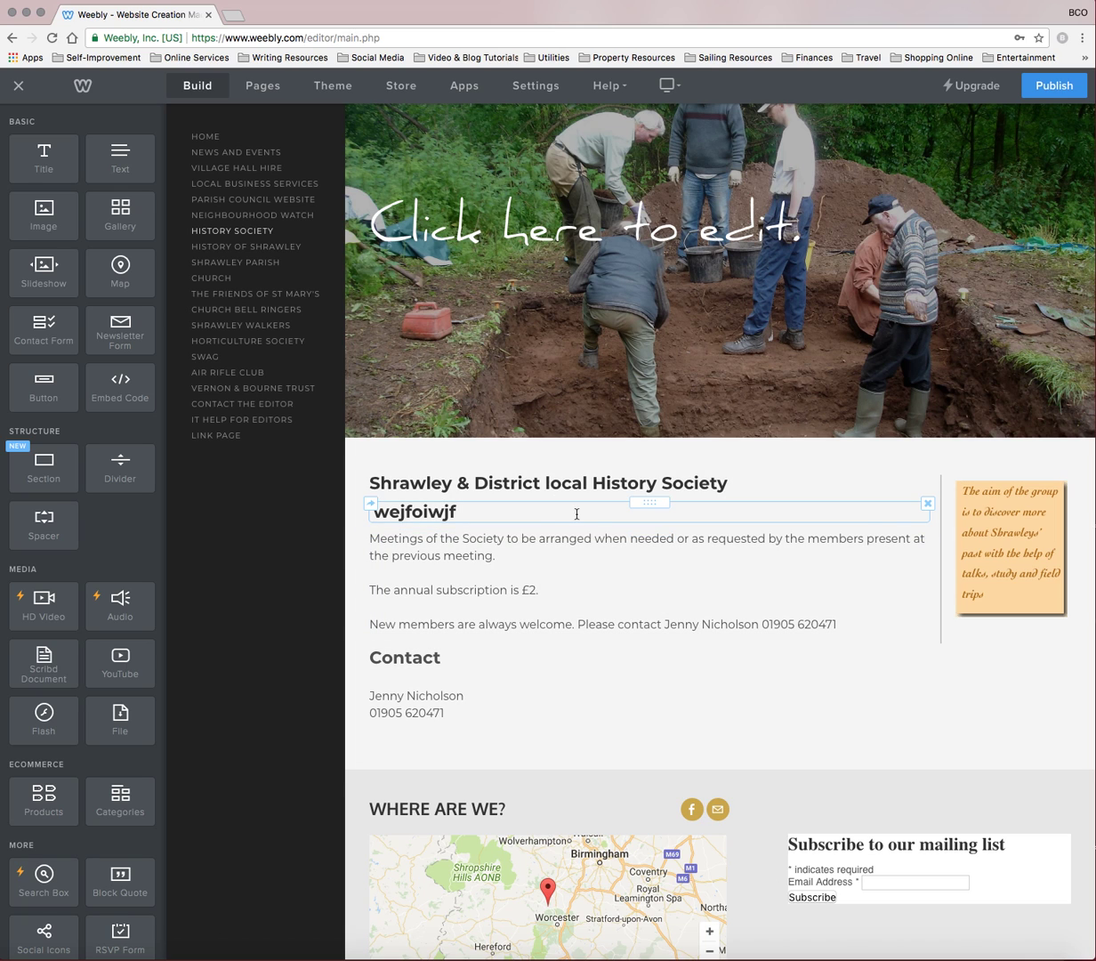
- Delete the test title from the History Society page and check the text block beneath it
left_click(927, 504)
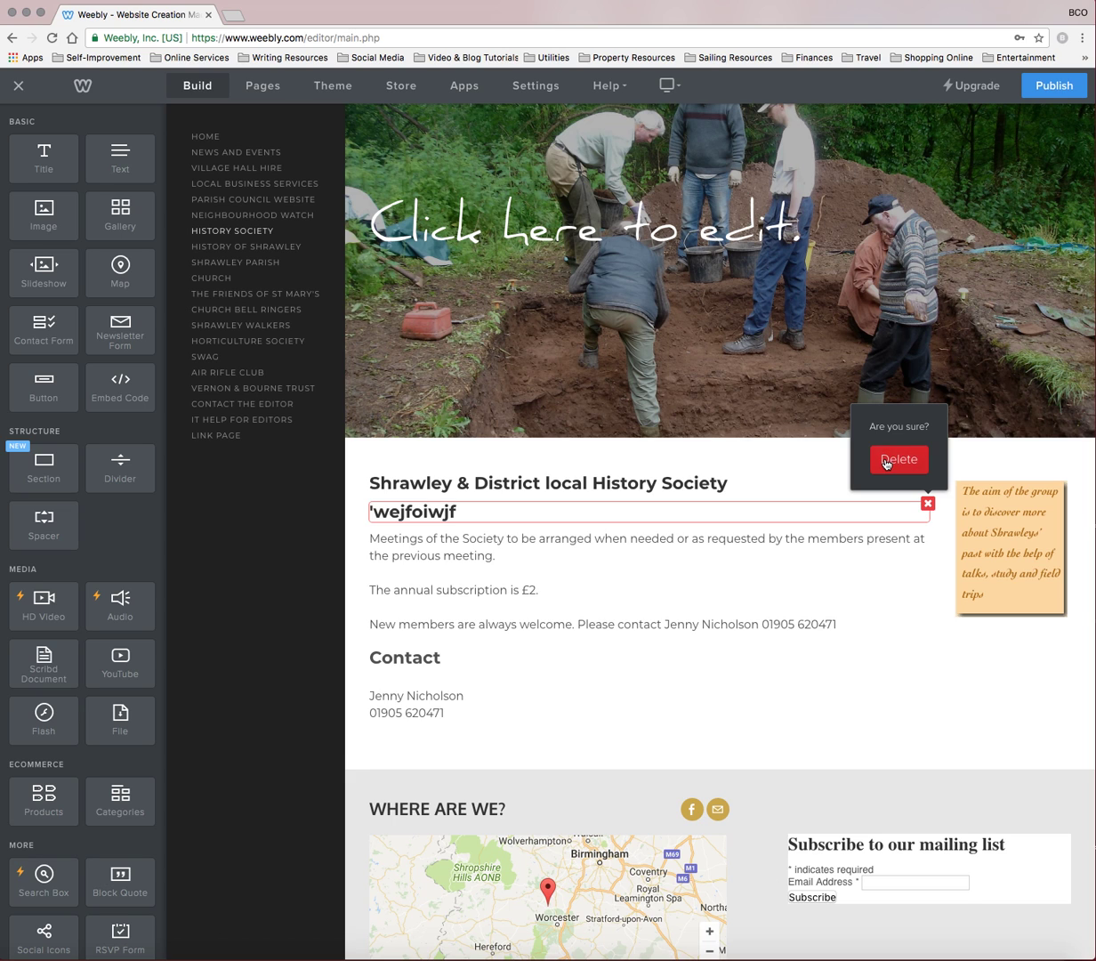
left_click(897, 459)
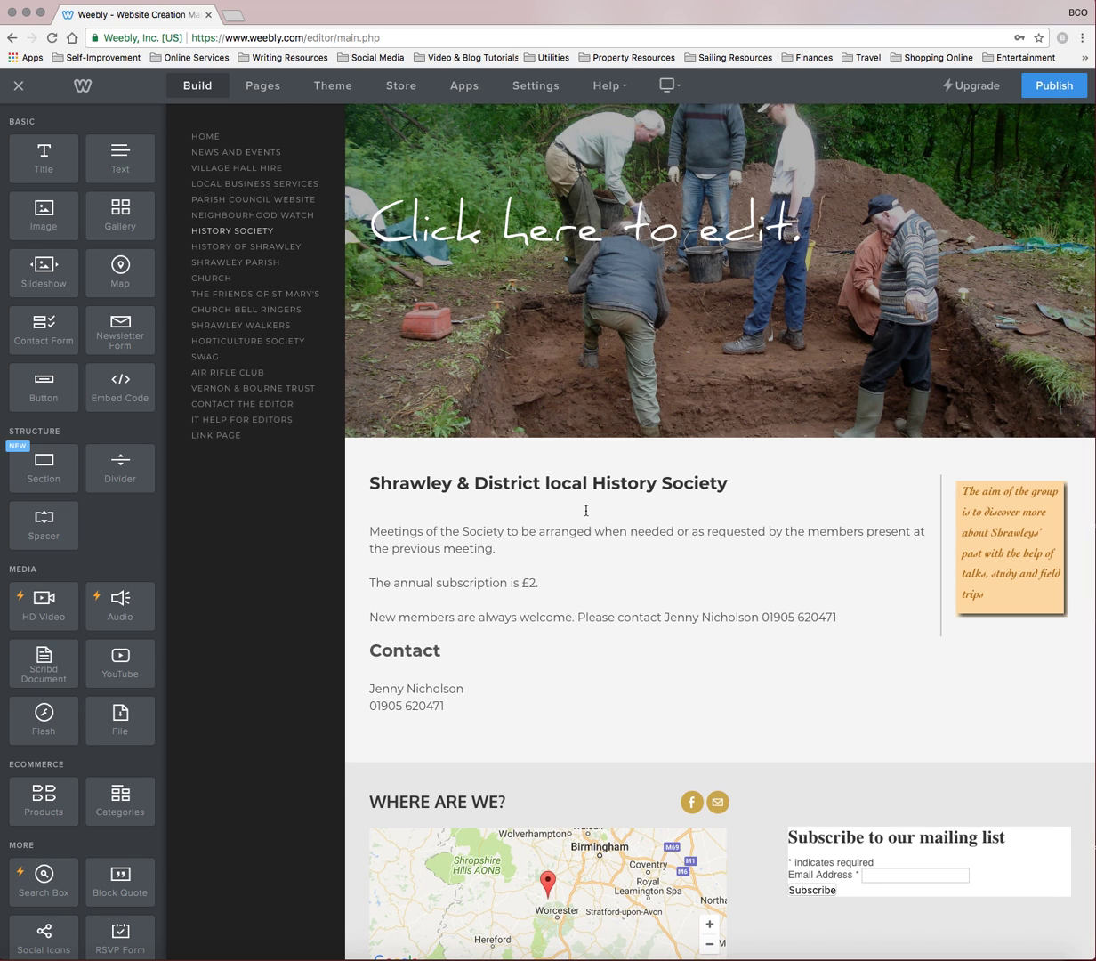
left_click(571, 521)
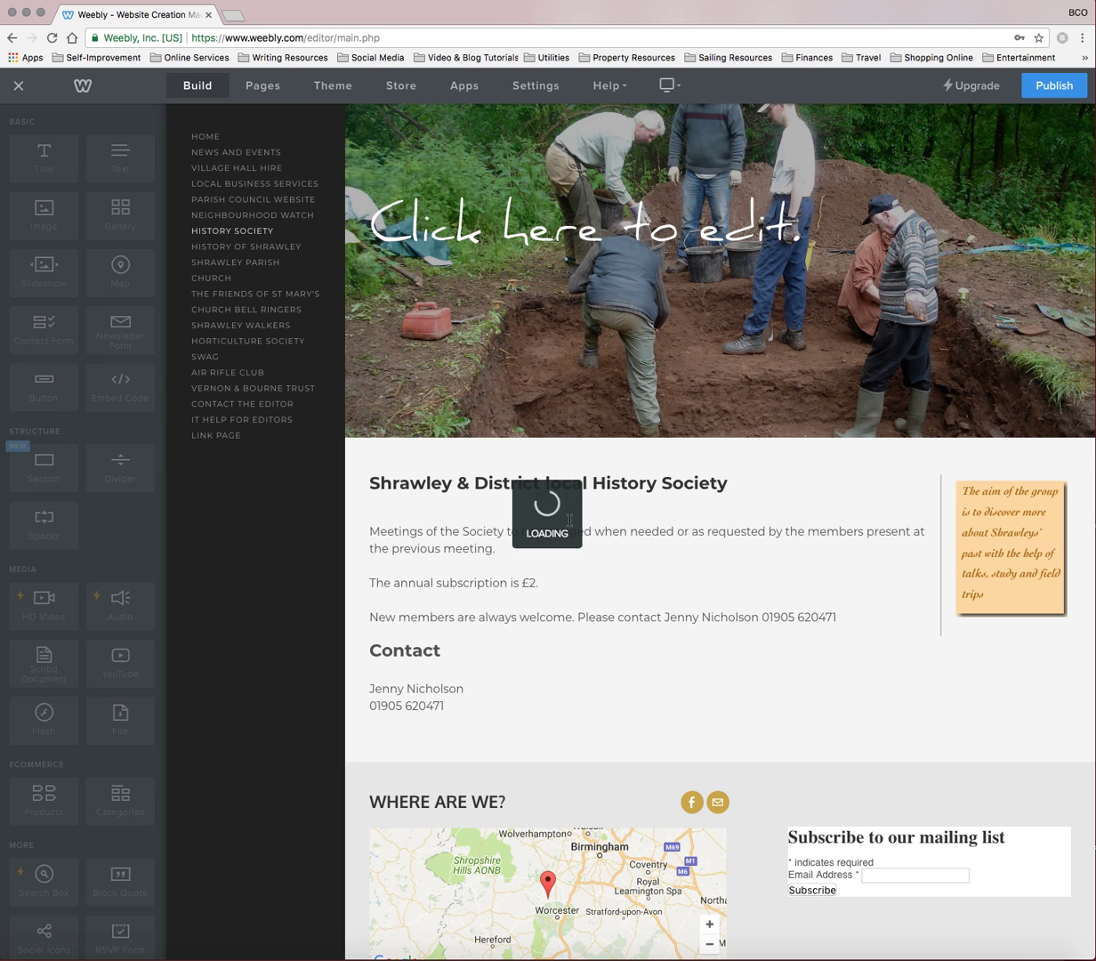
left_click(628, 549)
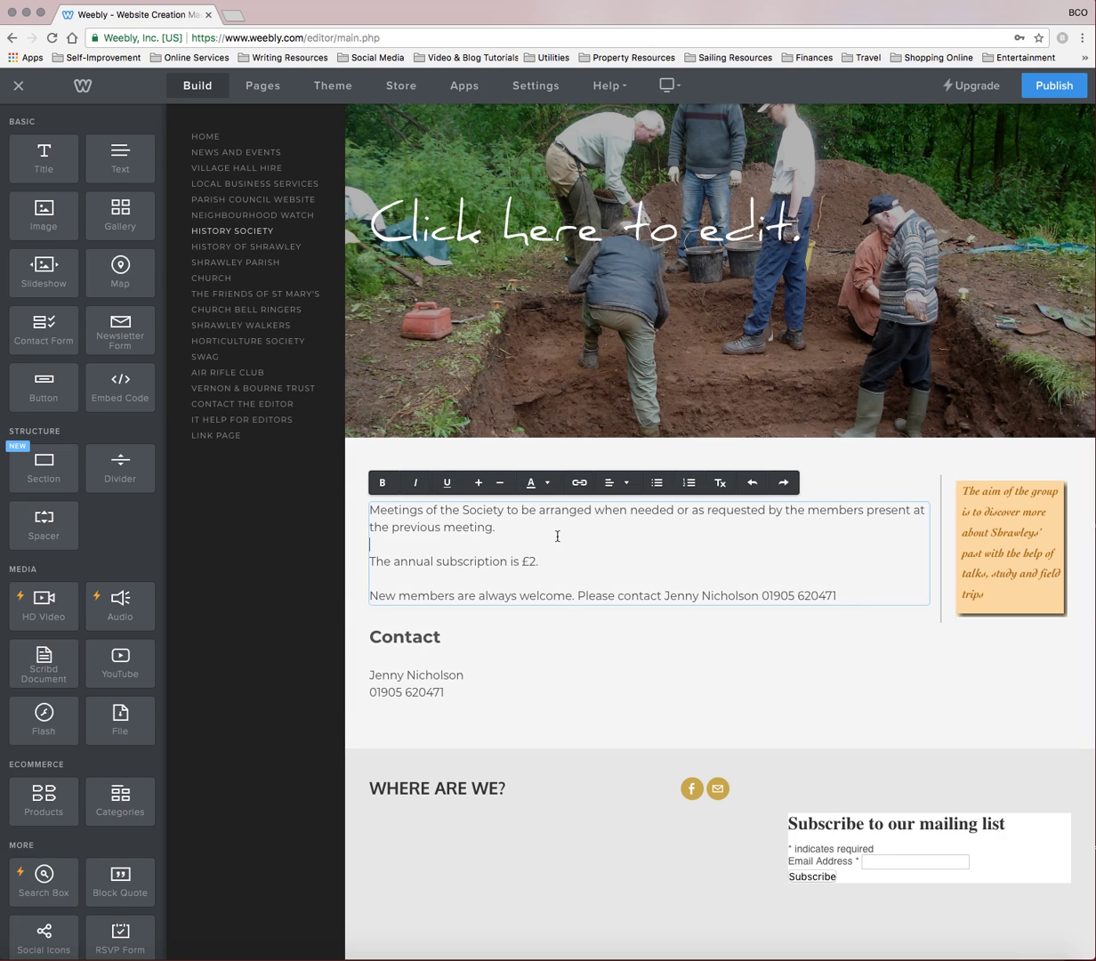
left_click(537, 512)
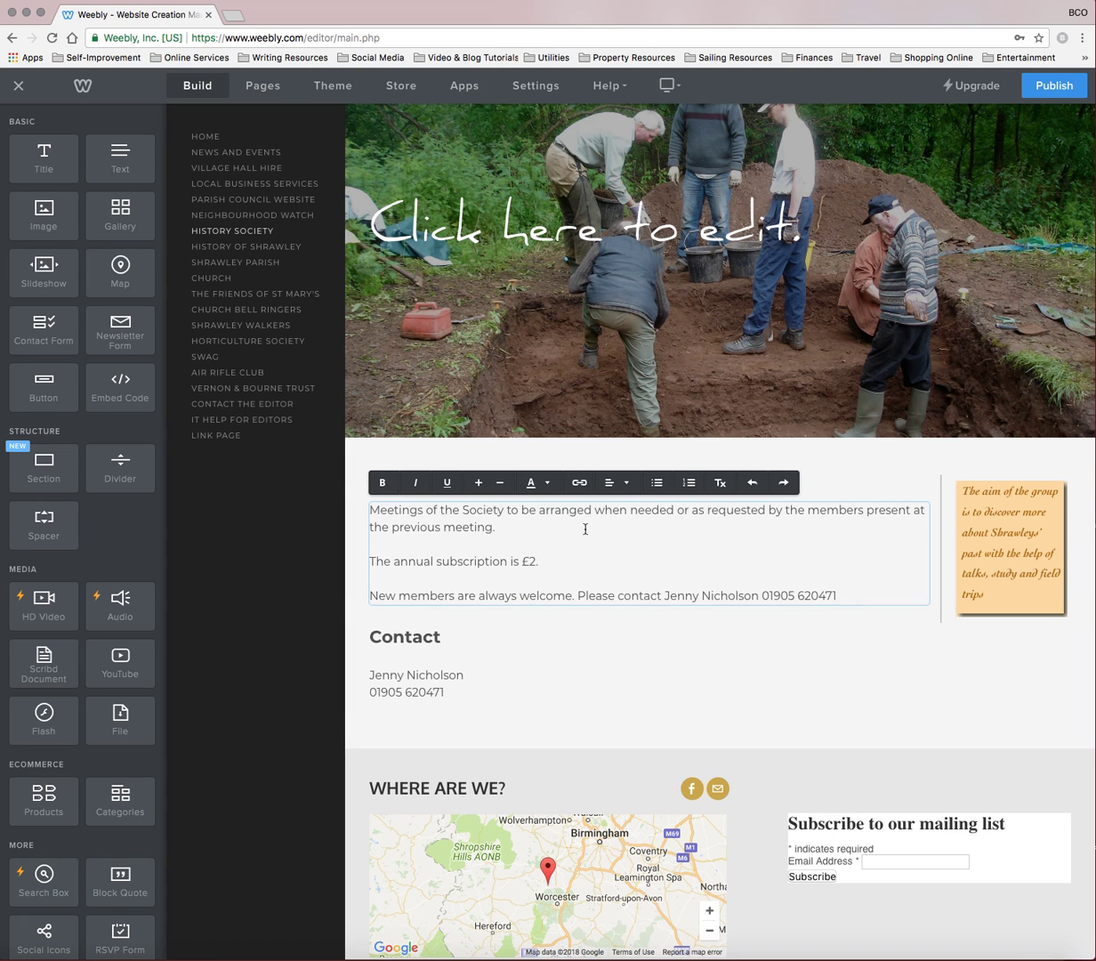
left_click(568, 675)
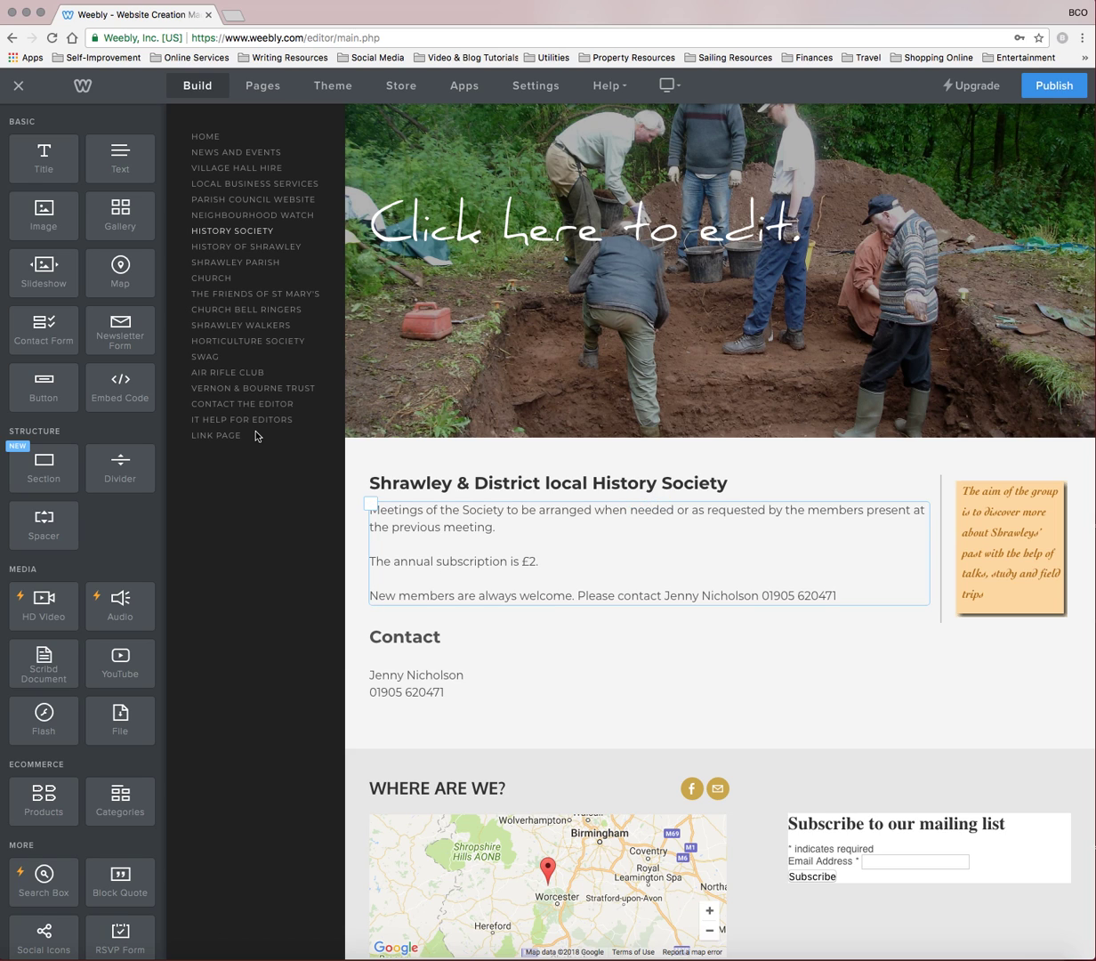
- Open the History of Shrawley page to view its content and settings, and return to the page list
left_click(259, 90)
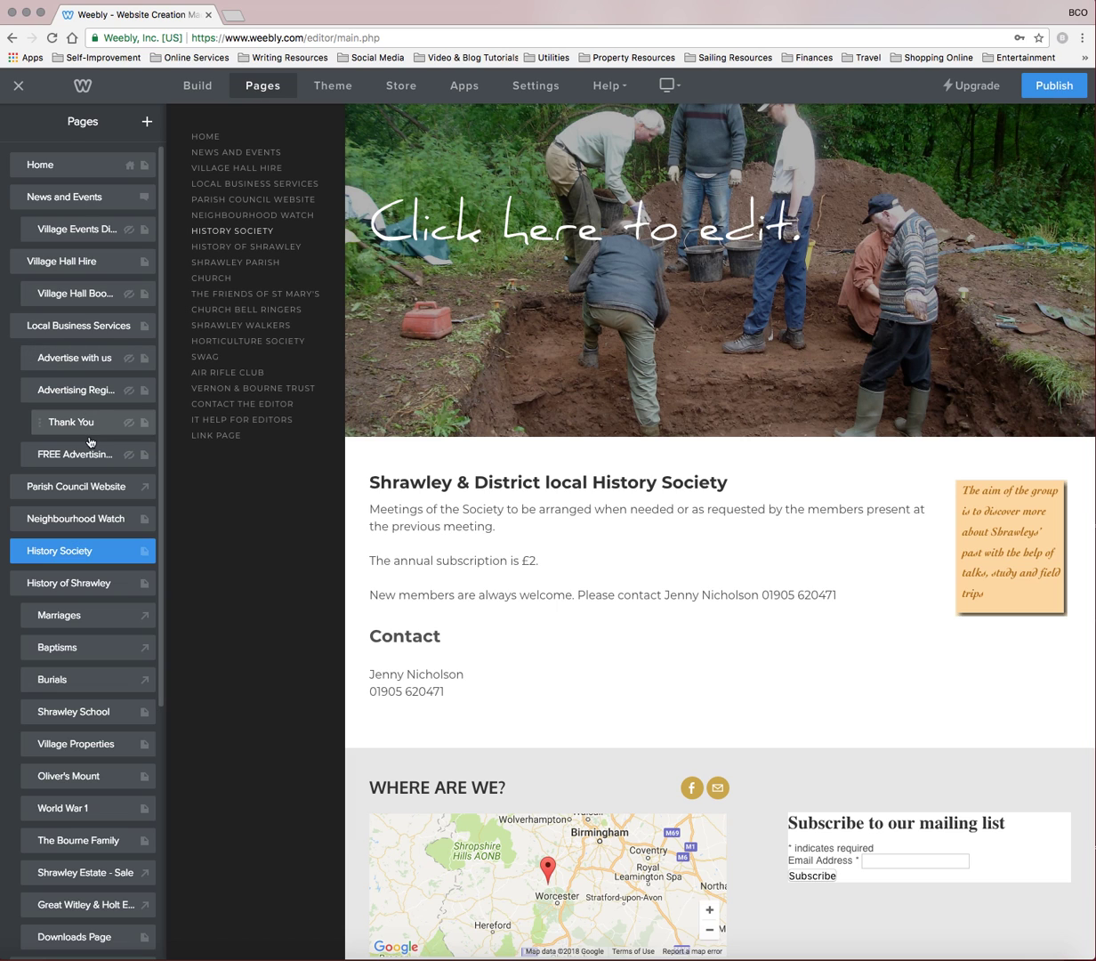
scroll(76, 530, "down", 2)
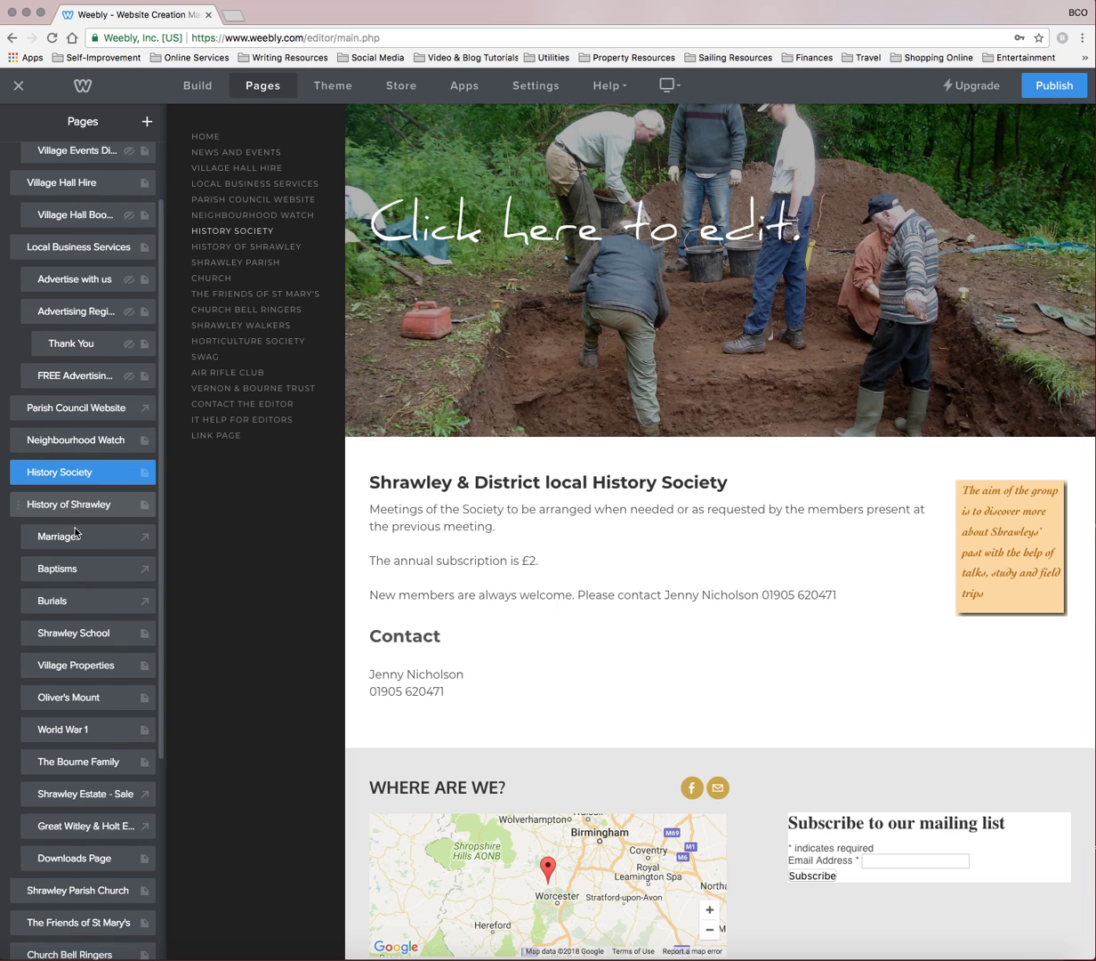
left_click(80, 501)
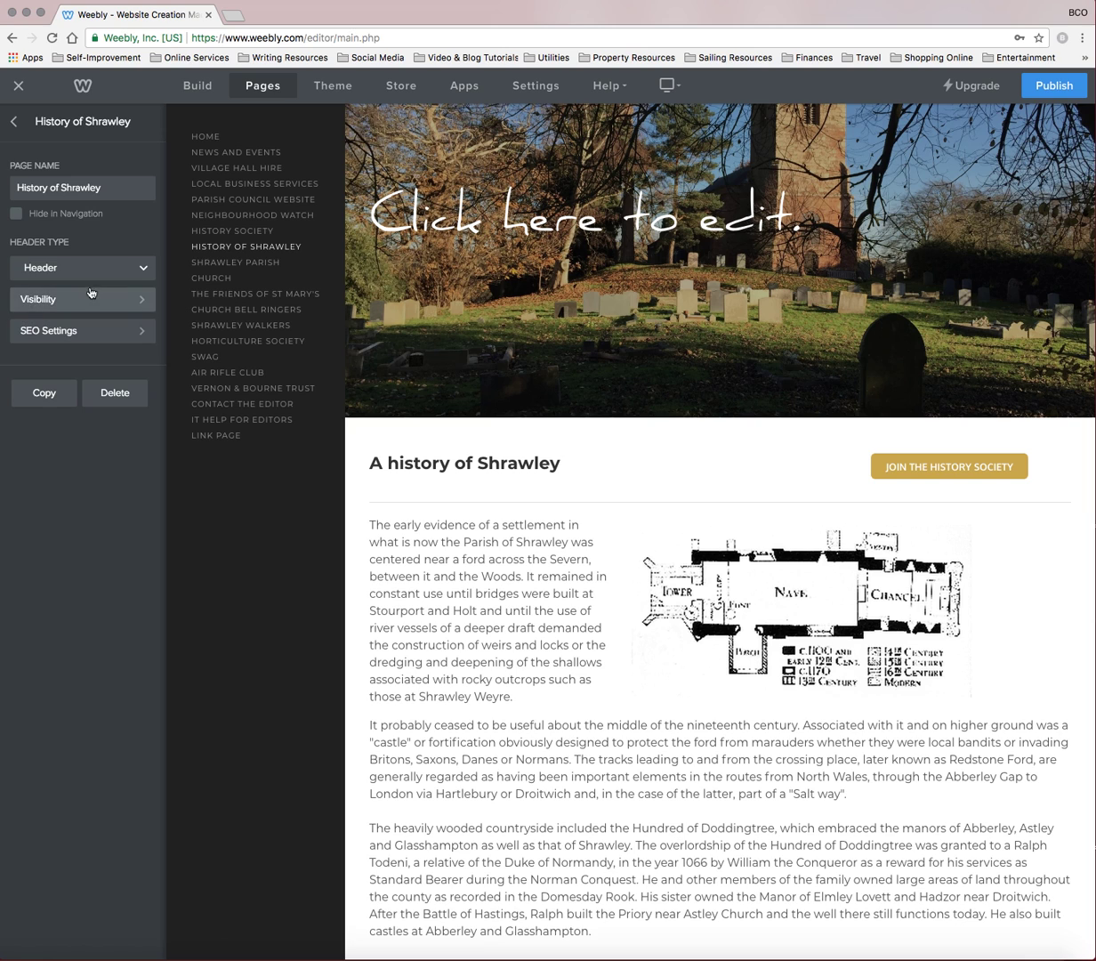
left_click(13, 121)
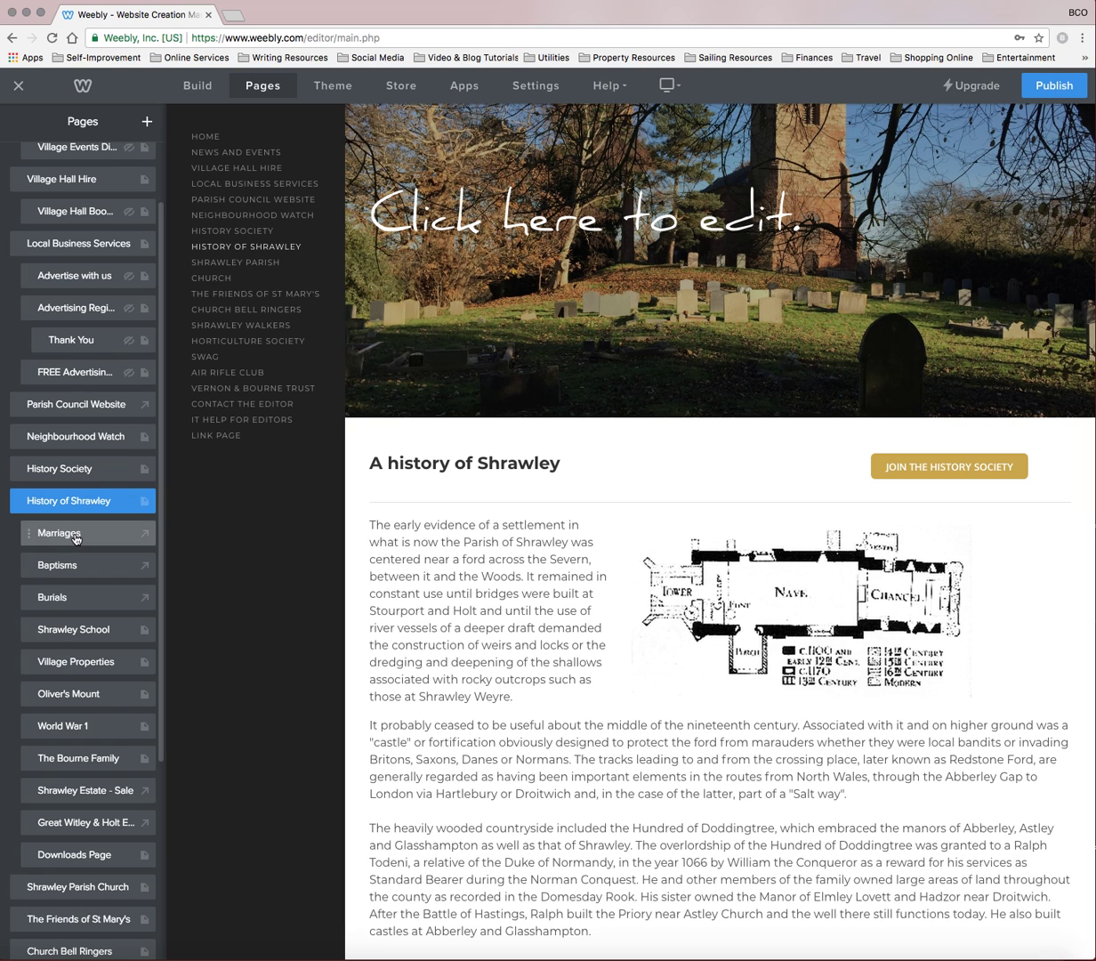
- Open the settings of the Marriages page under History of Shrawley and inspect its full external link
left_click(77, 536)
left_click(60, 532)
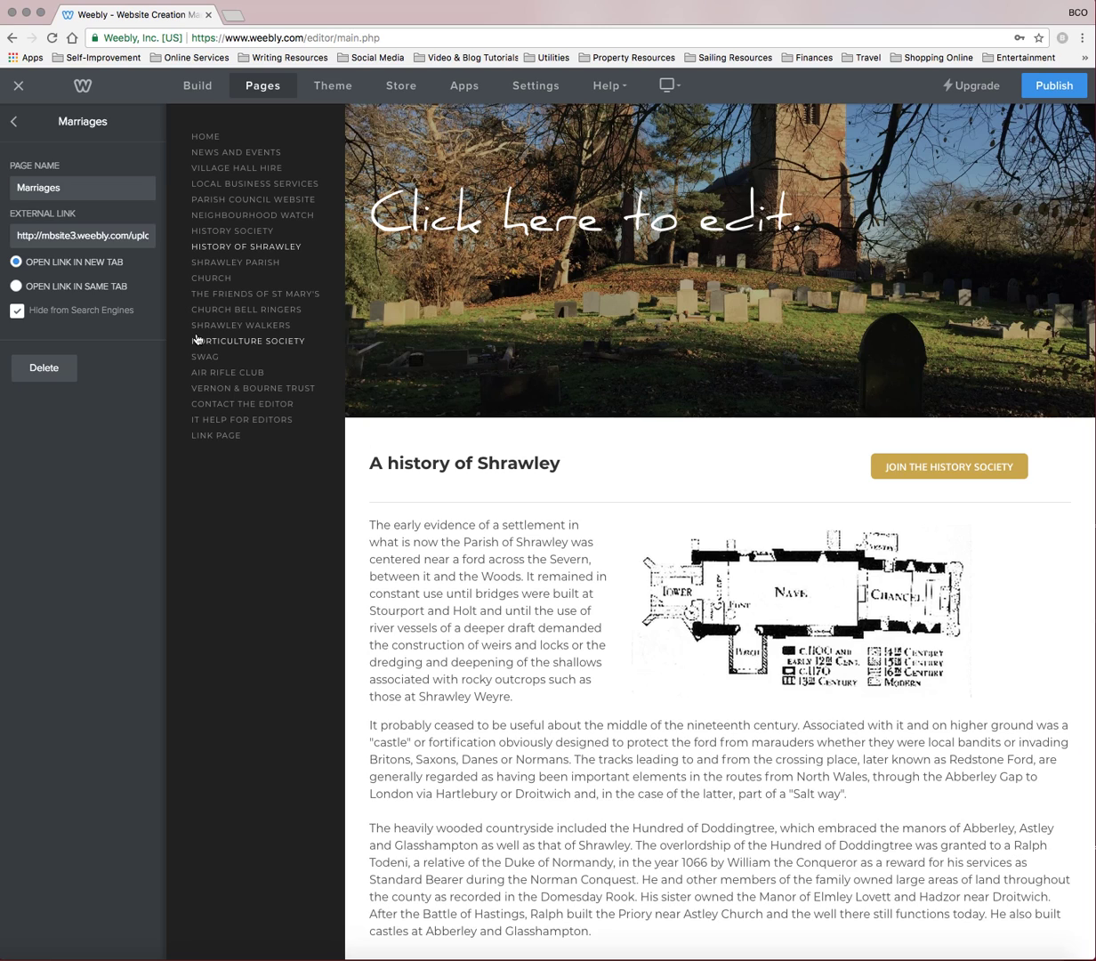
left_click(35, 235)
left_click_drag(35, 235, 101, 235)
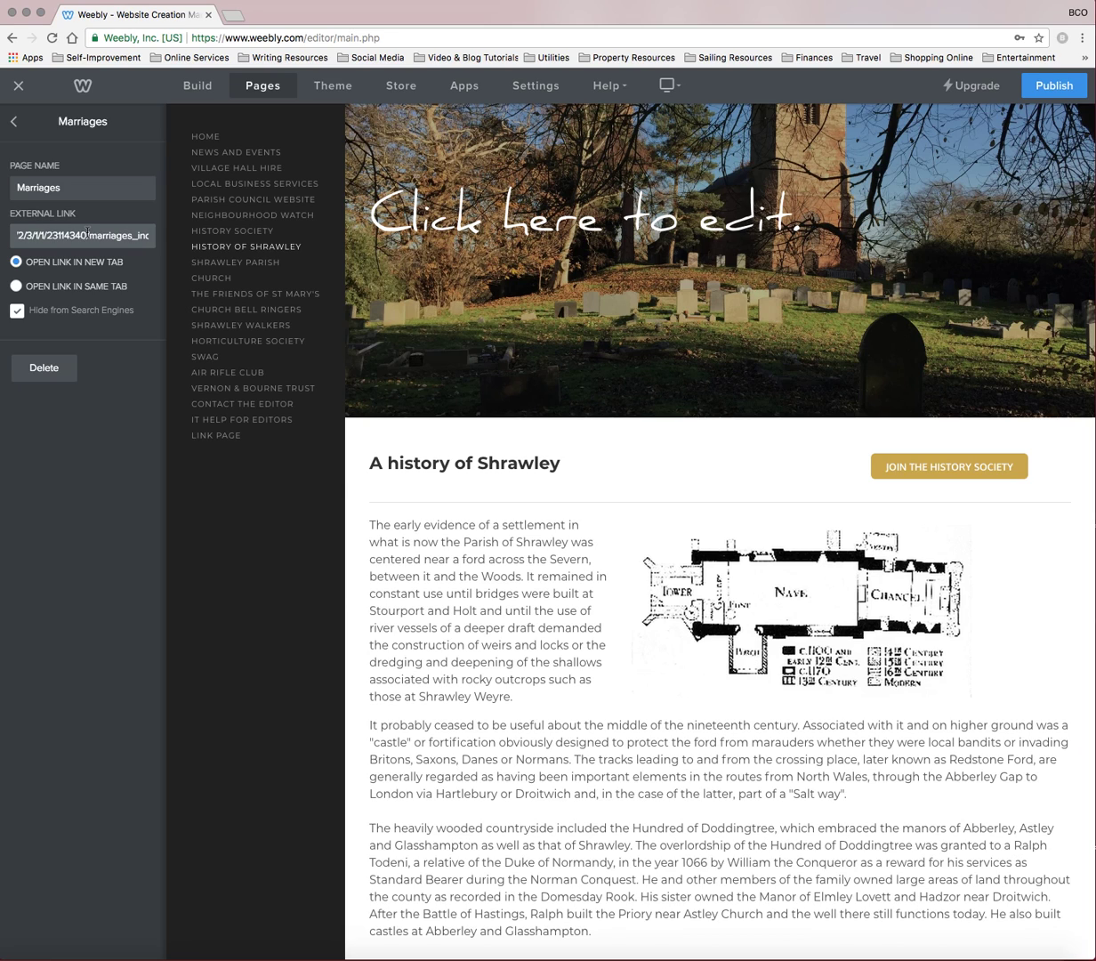
key("Home")
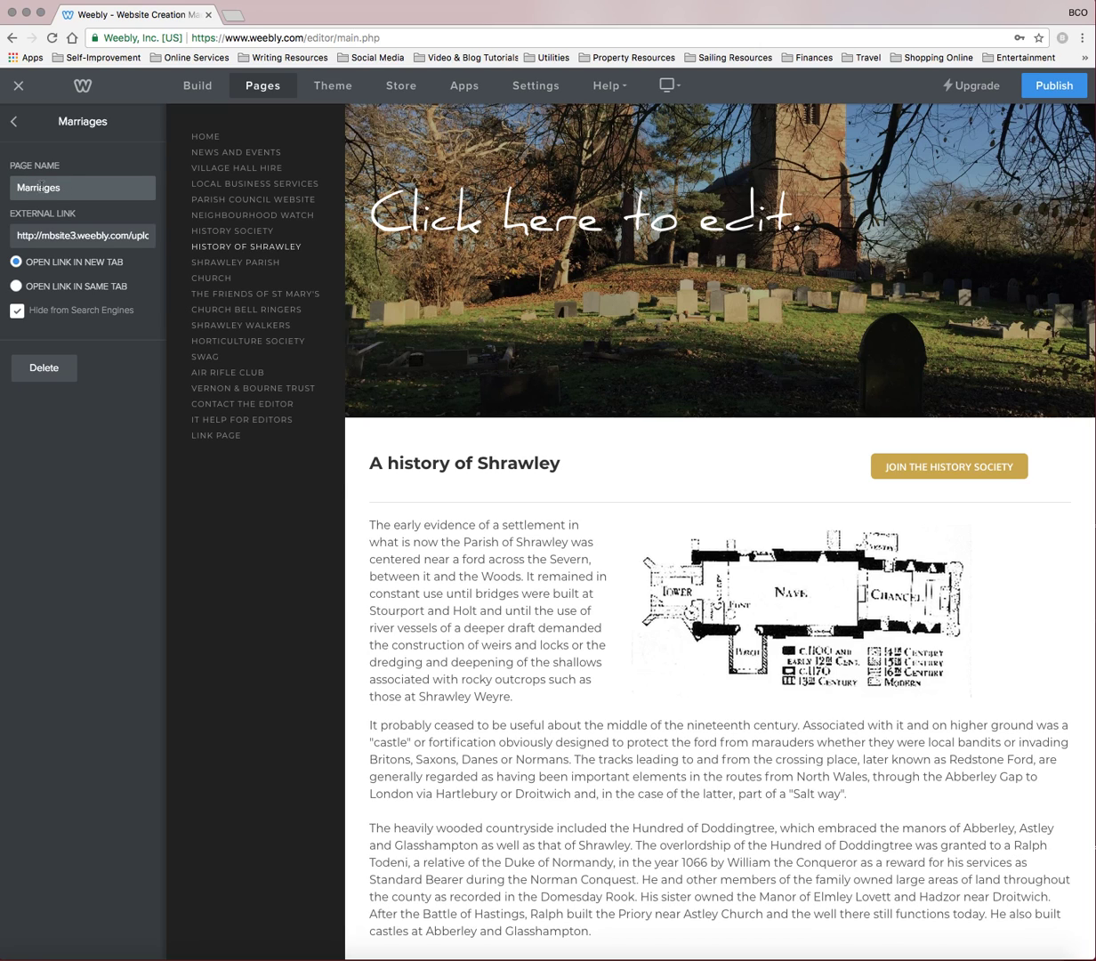
left_click(14, 121)
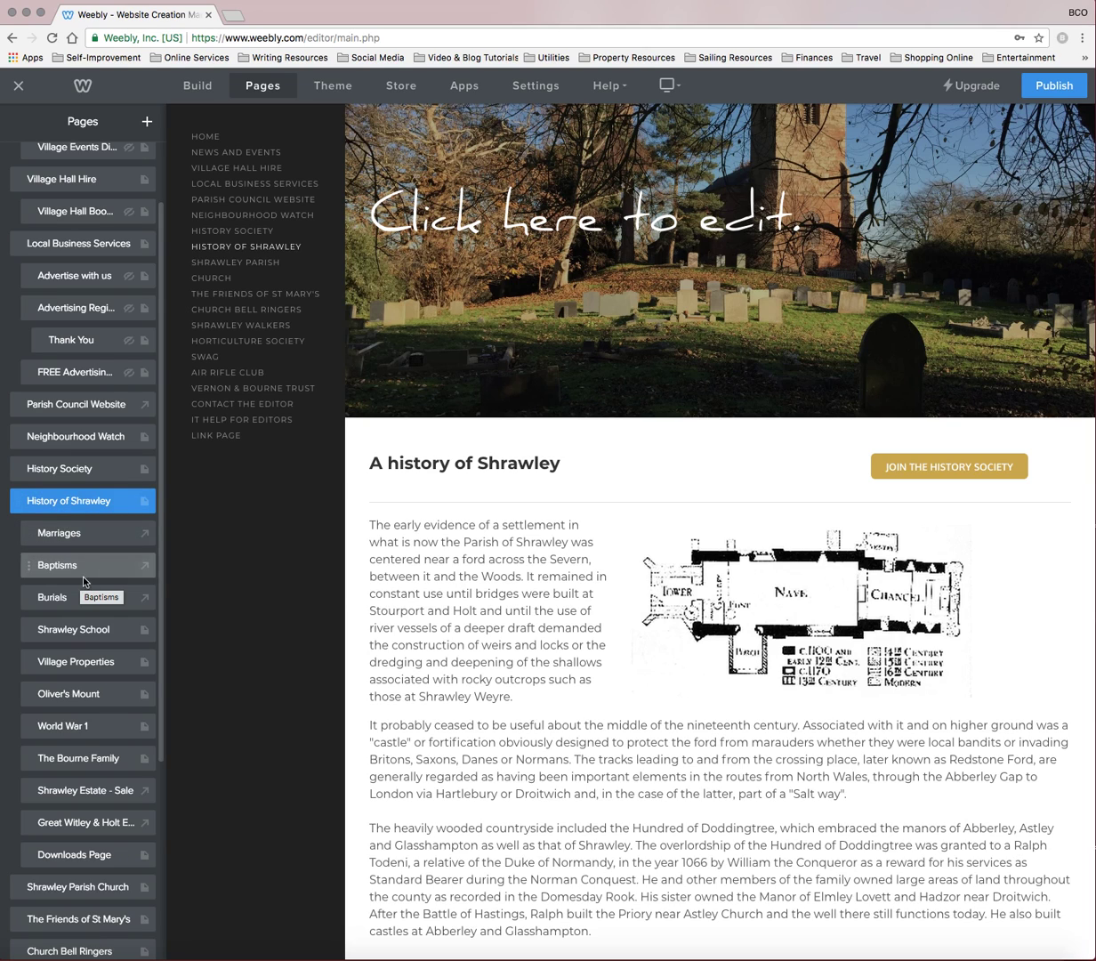
- Add an external page named "21st Century Life" and finish its settings
left_click(147, 122)
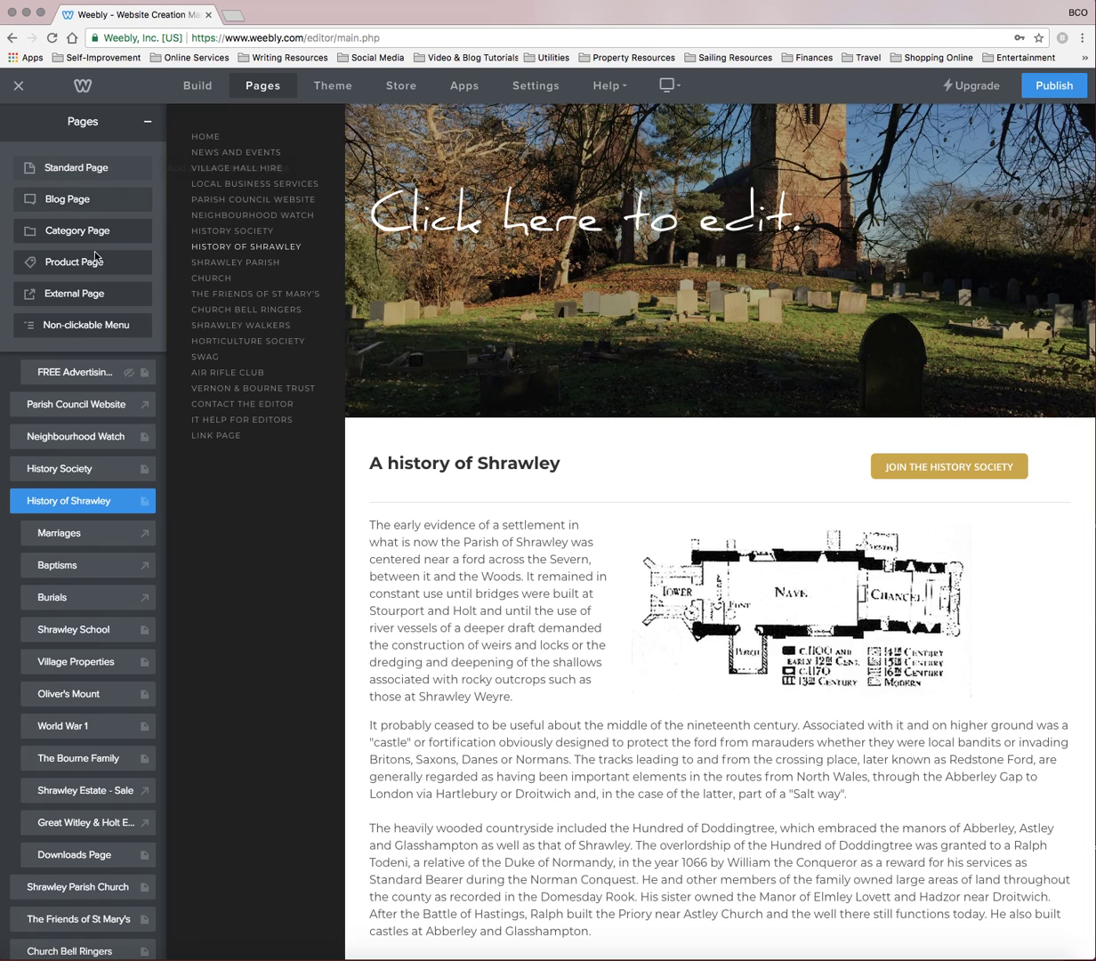
left_click(79, 294)
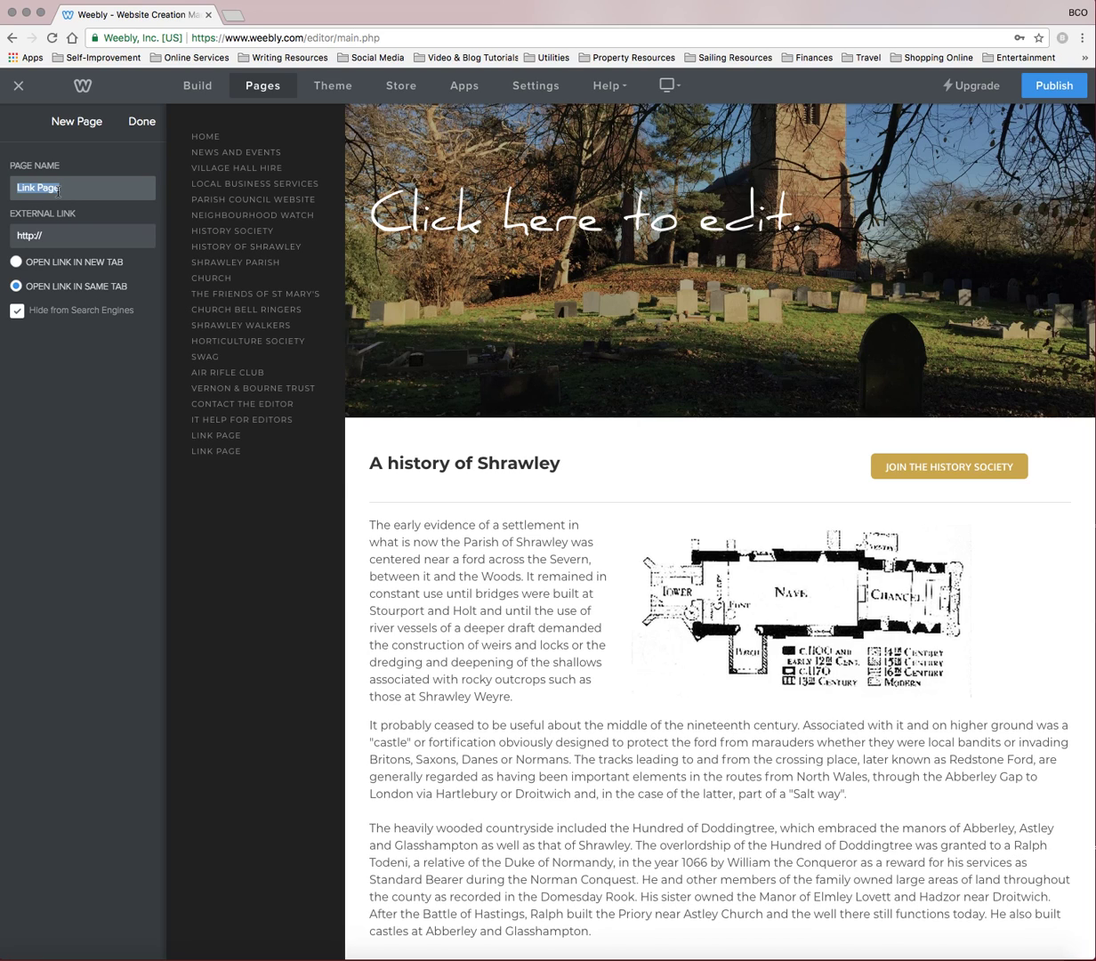
type("21st Century Life")
left_click(56, 230)
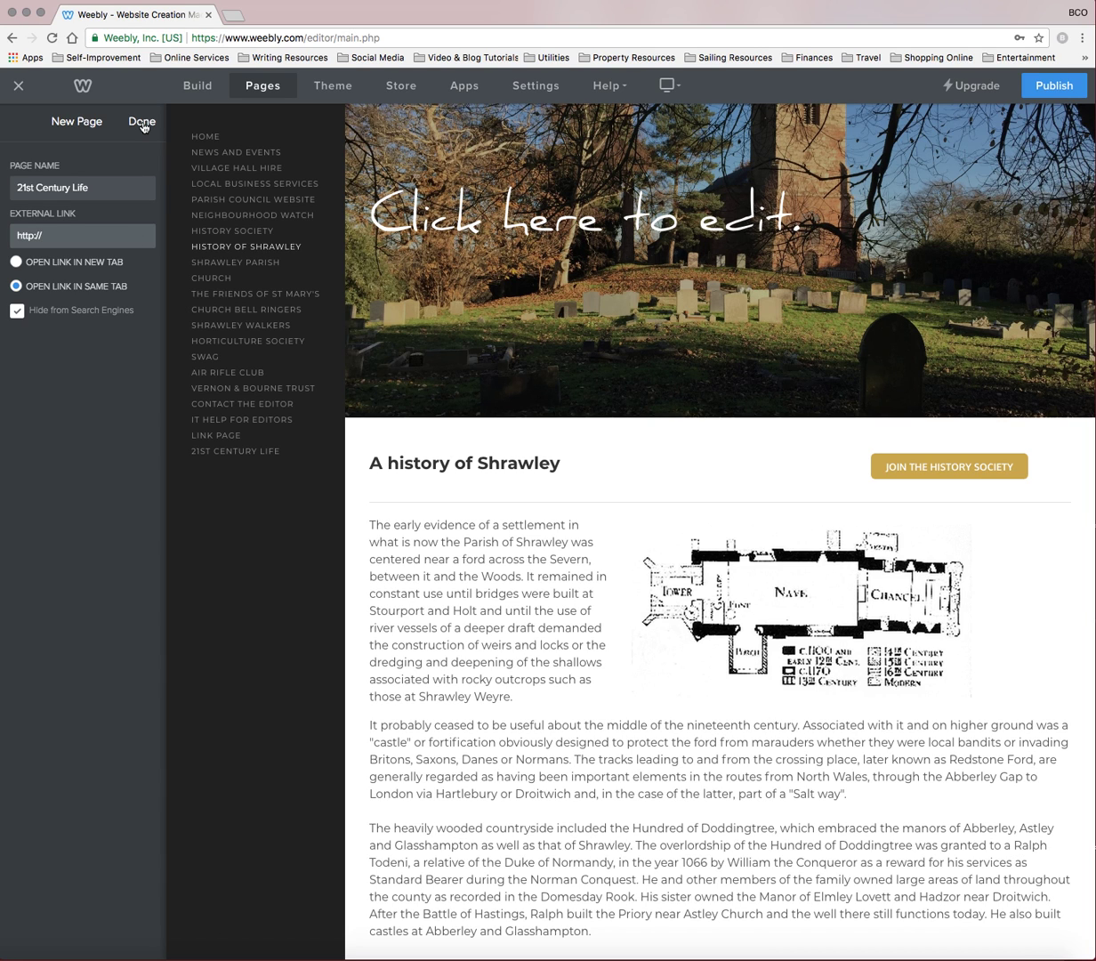
mouse_move(228, 249)
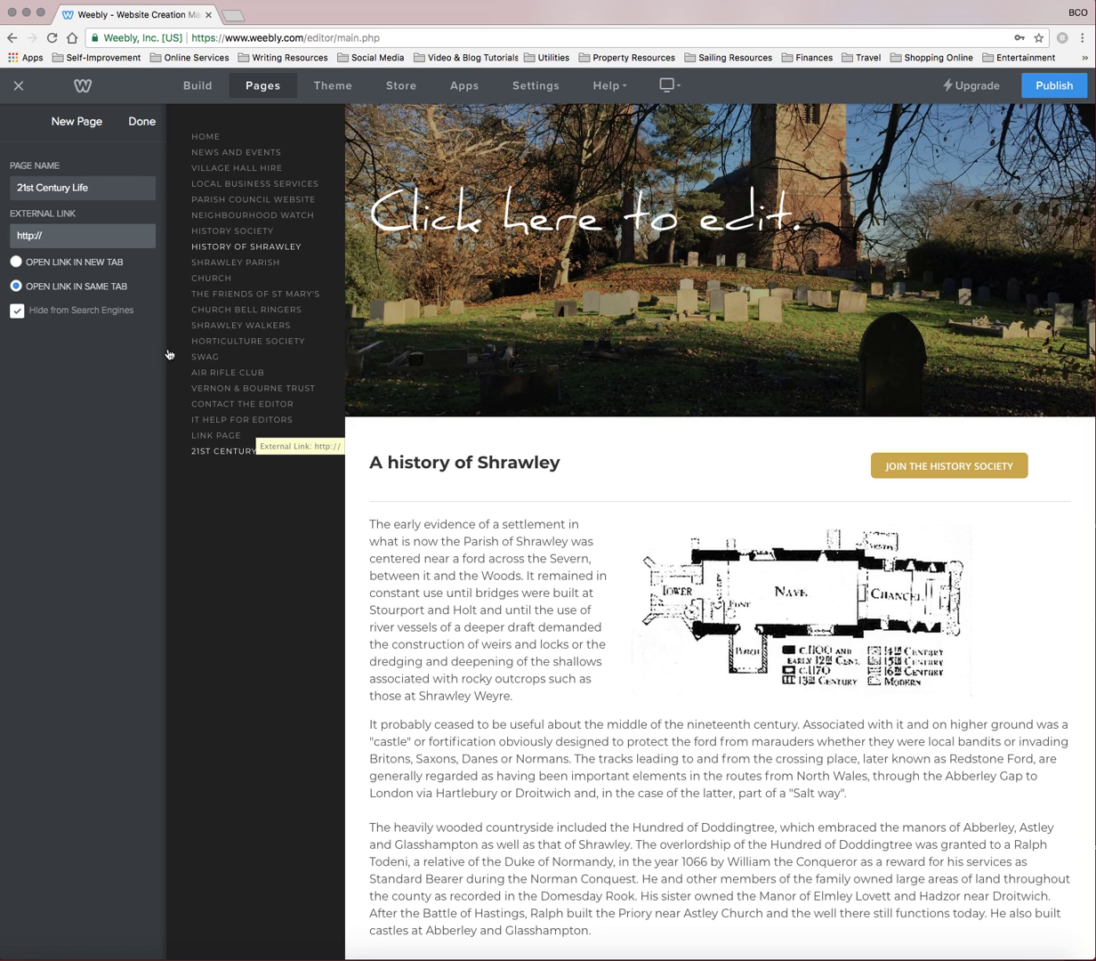
left_click(142, 123)
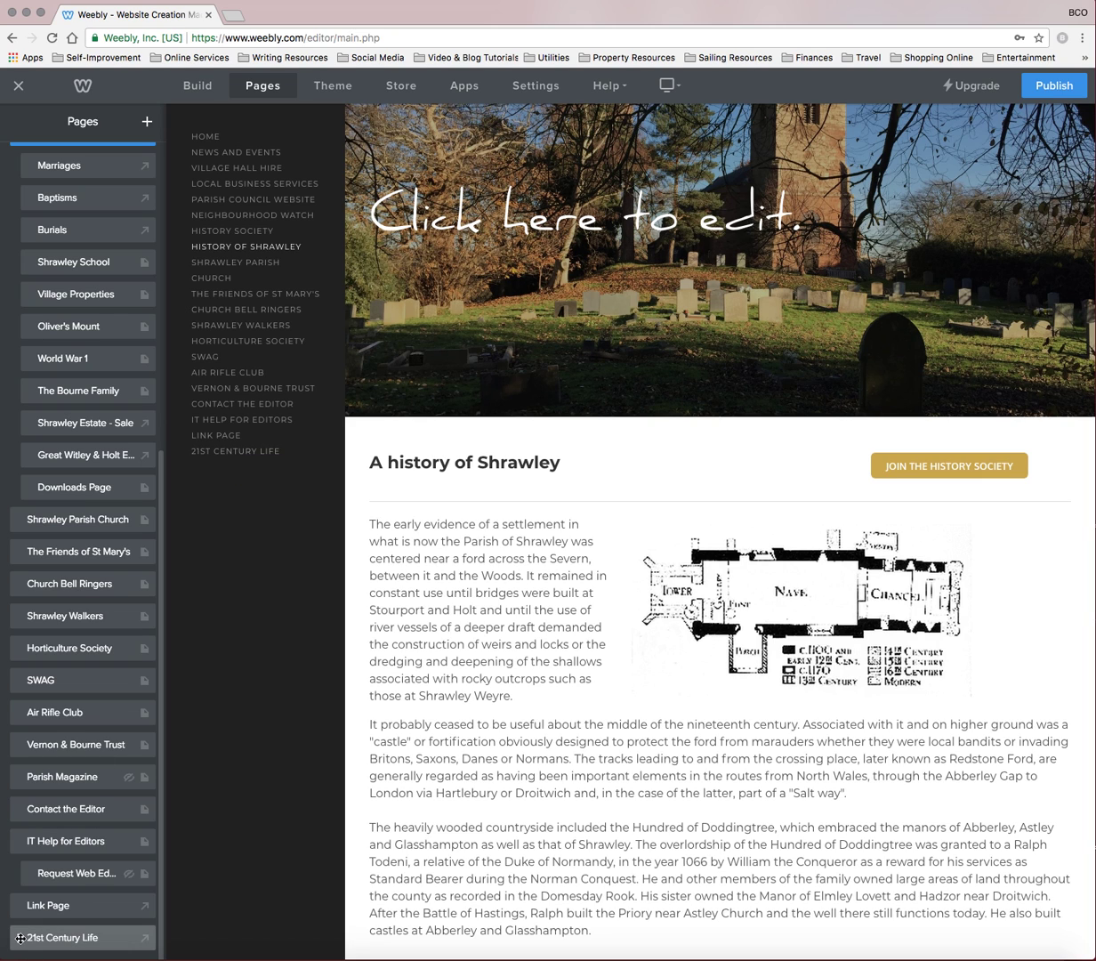
- Move the 21st Century Life page under History of Shrawley, directly after Shrawley Estate - Sale
left_click_drag(20, 938, 28, 457)
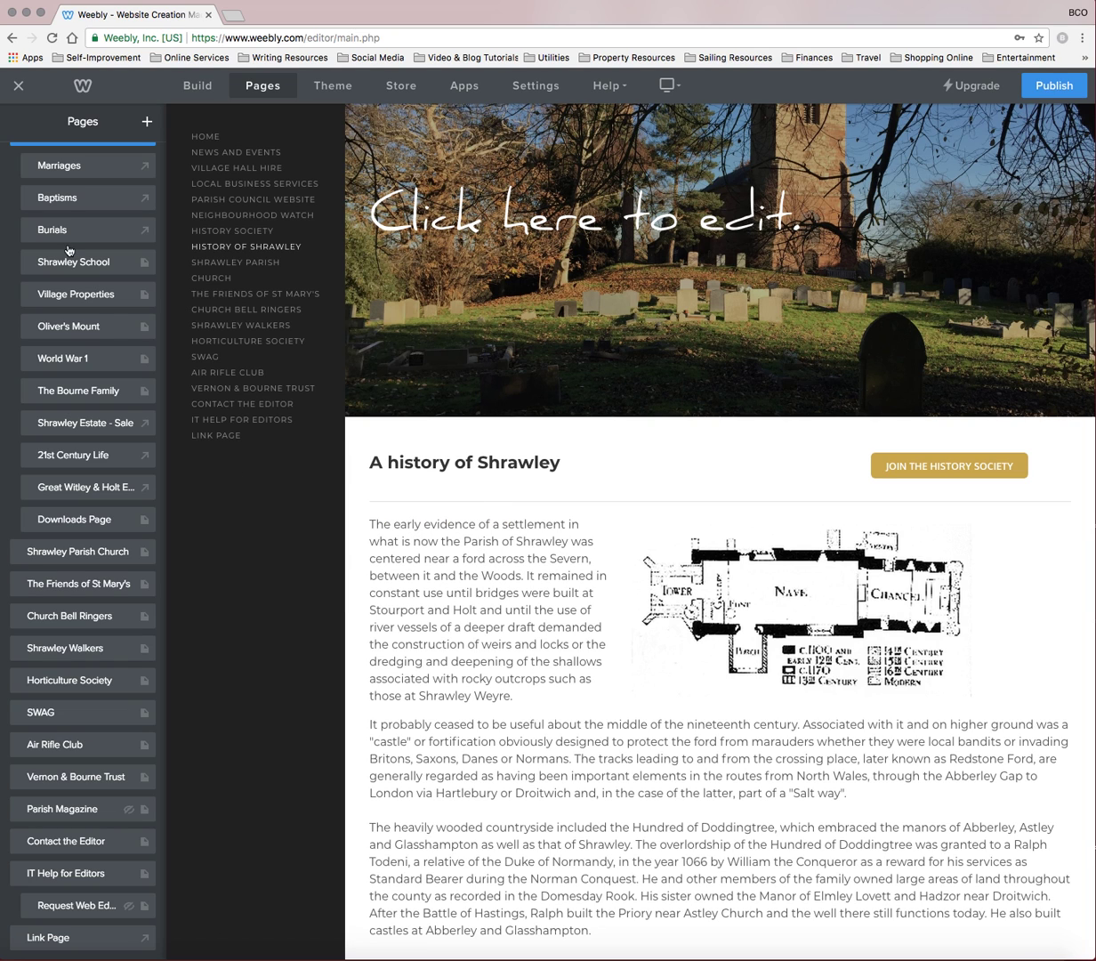
left_click(148, 124)
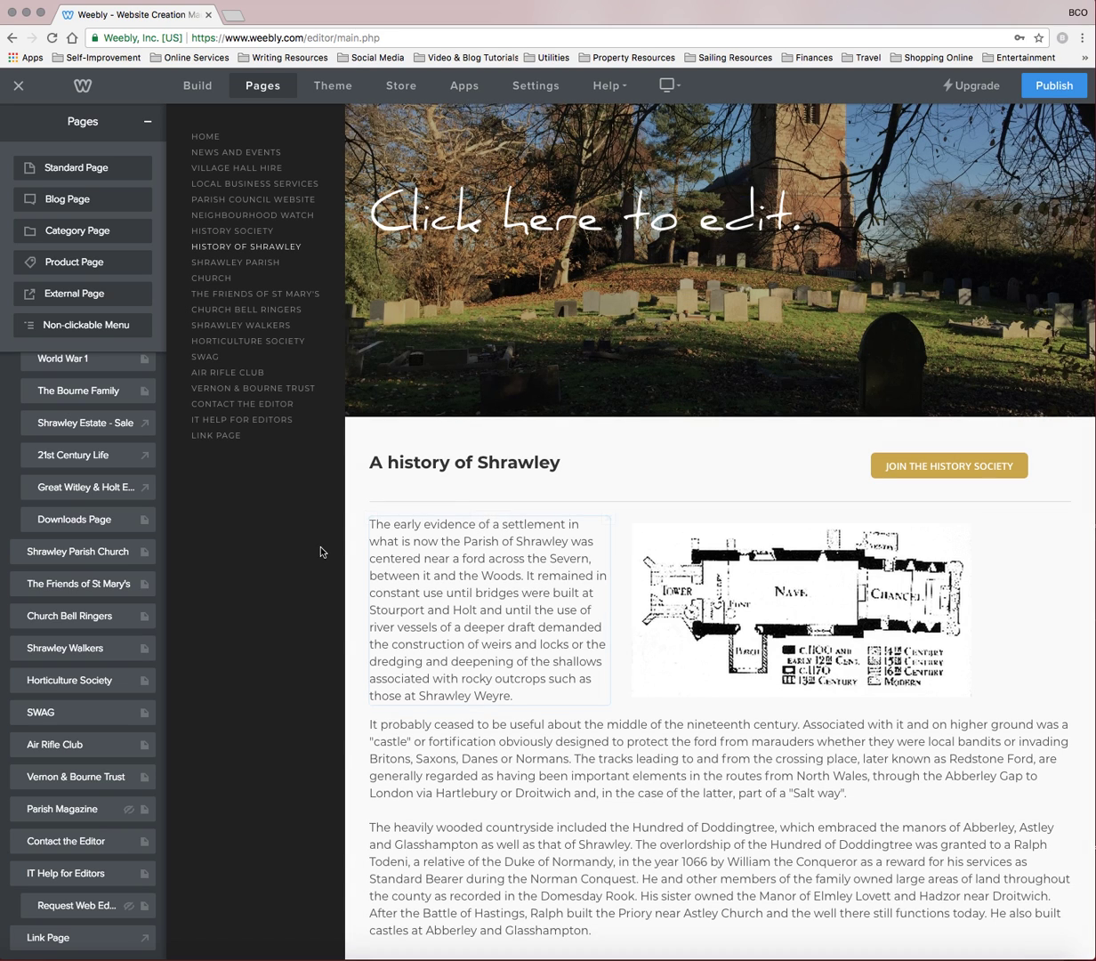
left_click(147, 121)
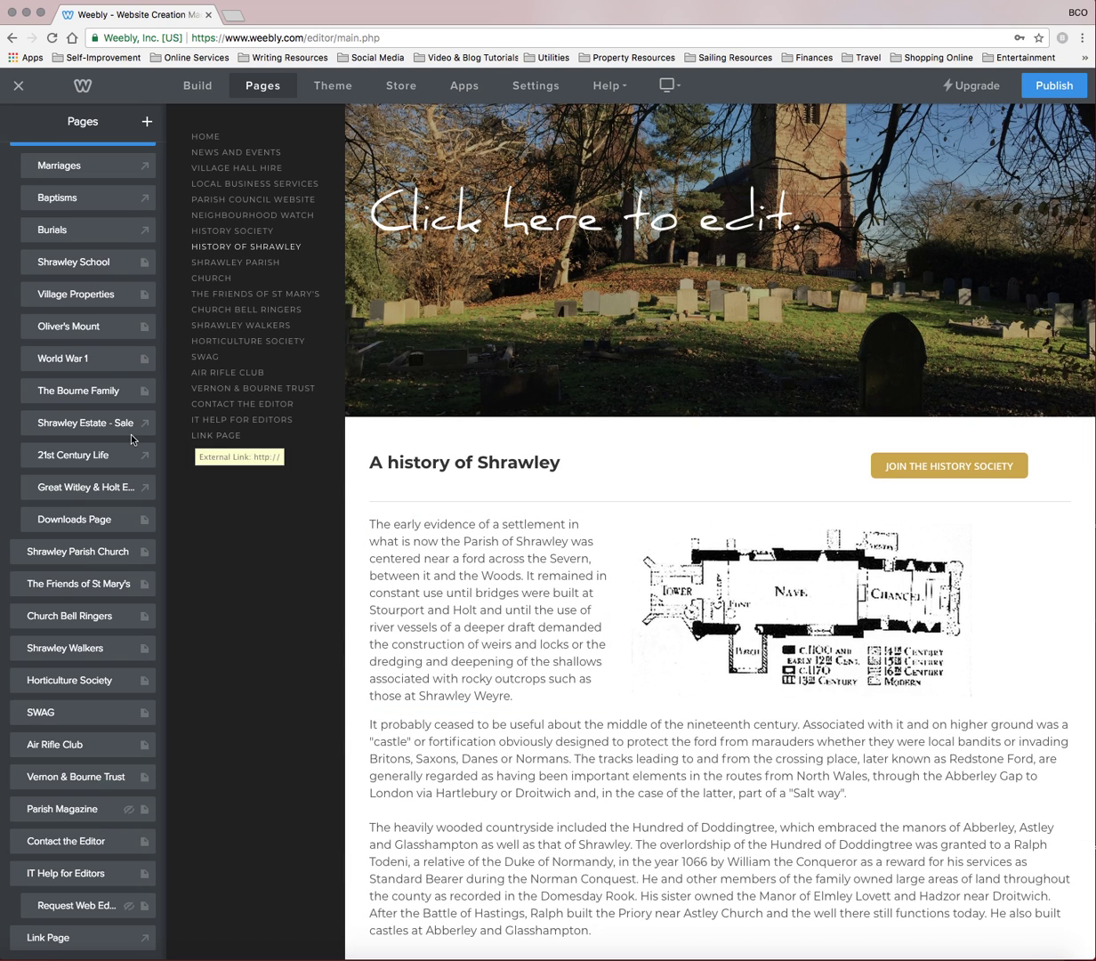
scroll(121, 439, "up", 5)
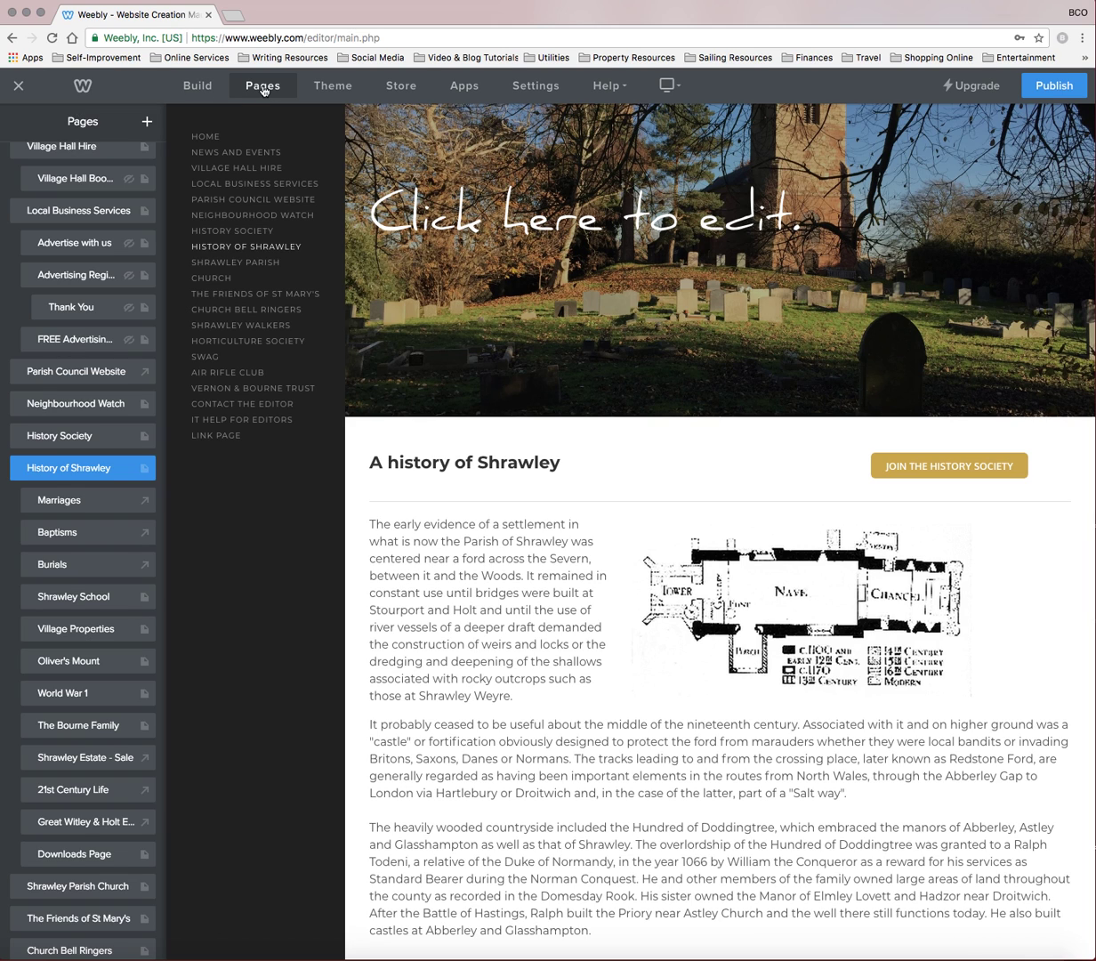
- Delete the 21st Century Life page from the site
left_click(147, 123)
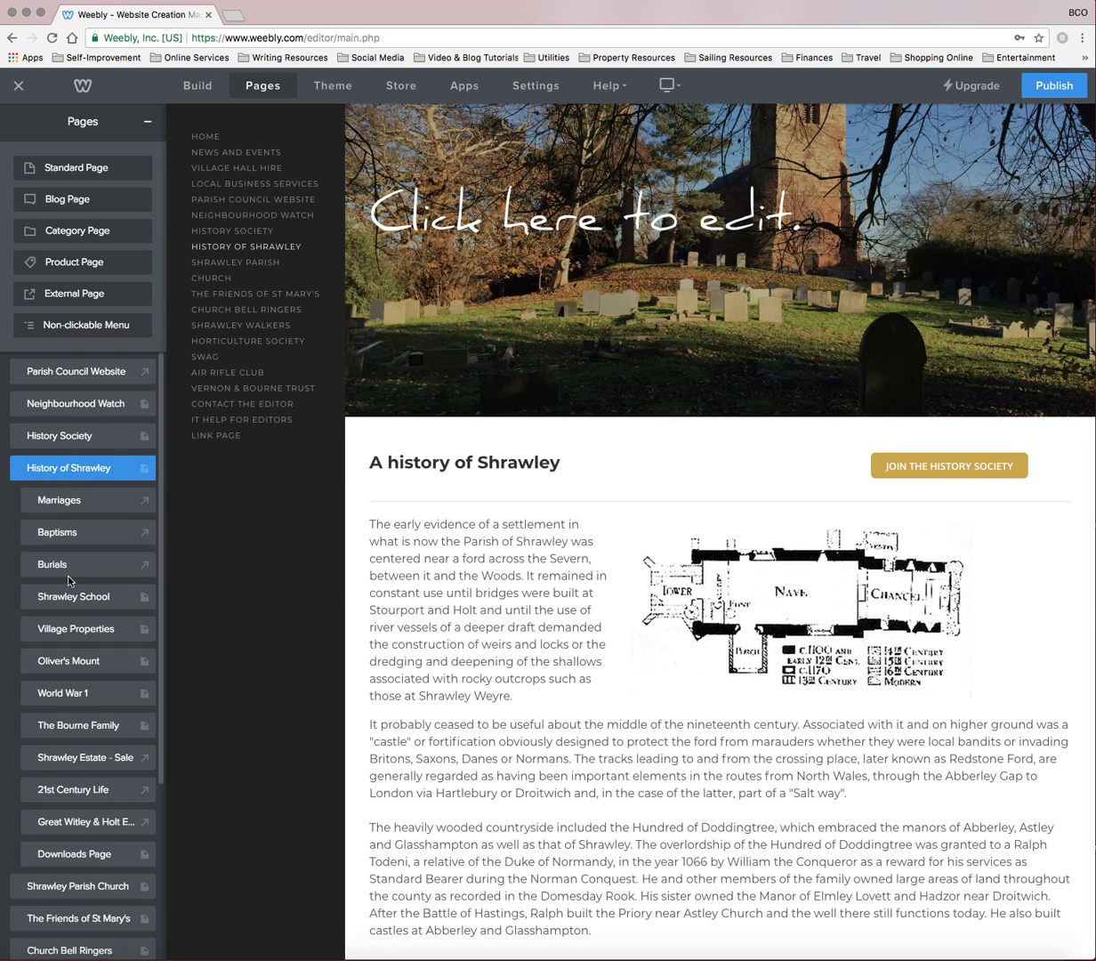
left_click_drag(101, 709, 92, 799)
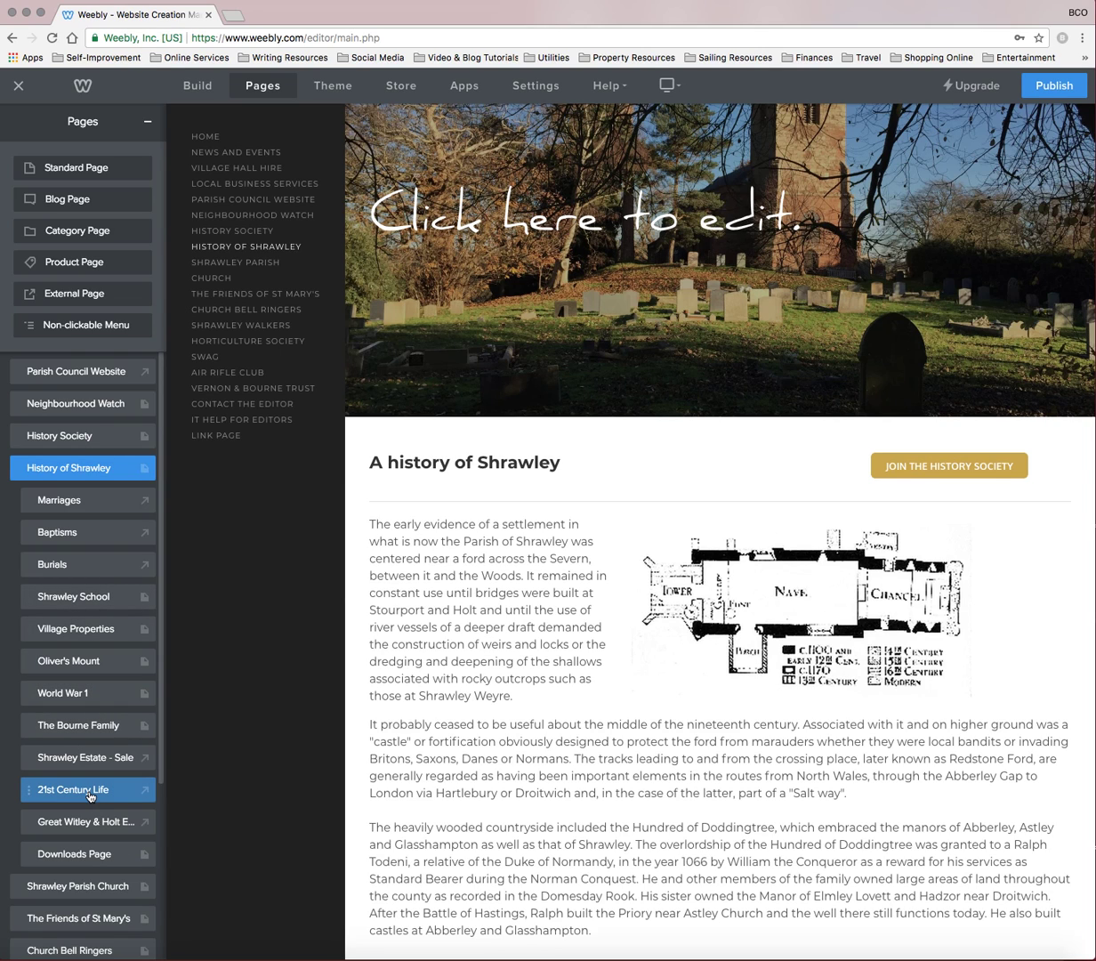
left_click(89, 794)
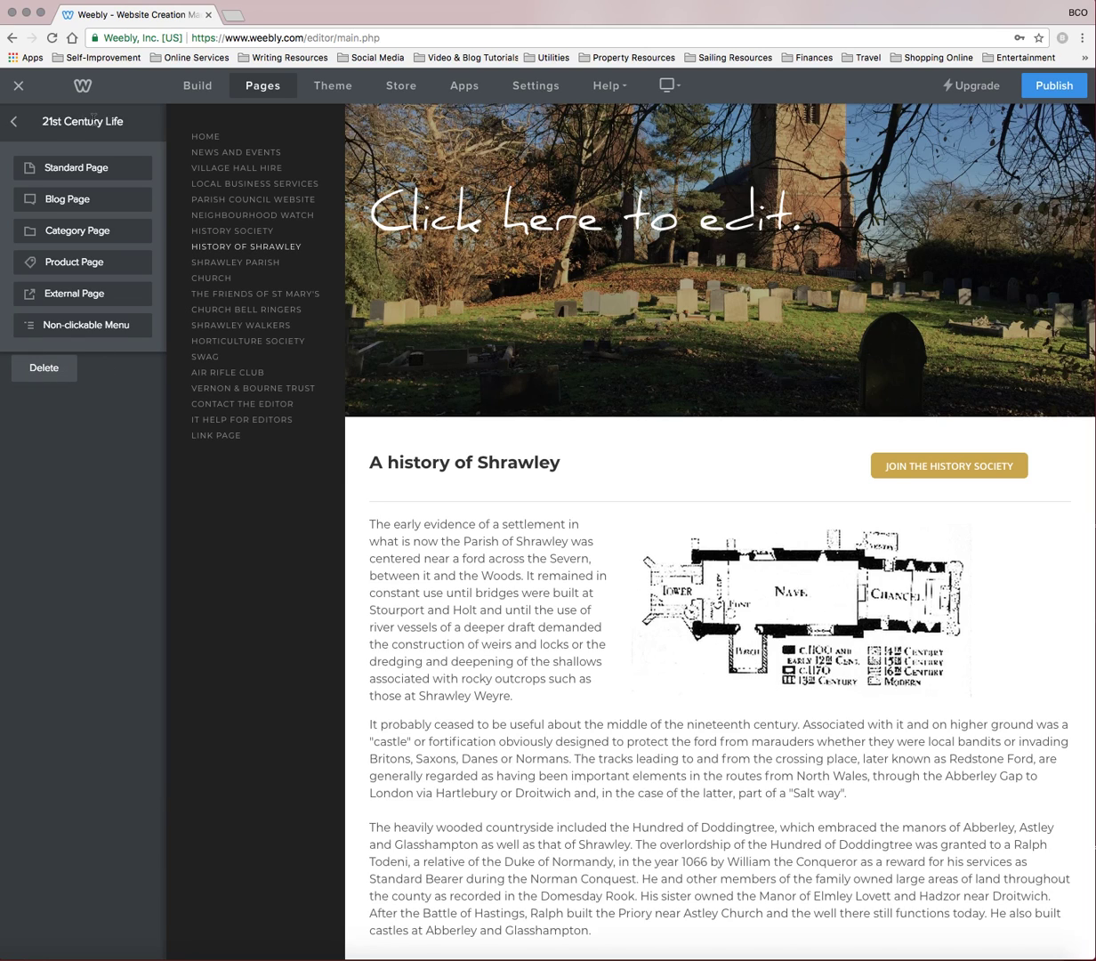
left_click(37, 368)
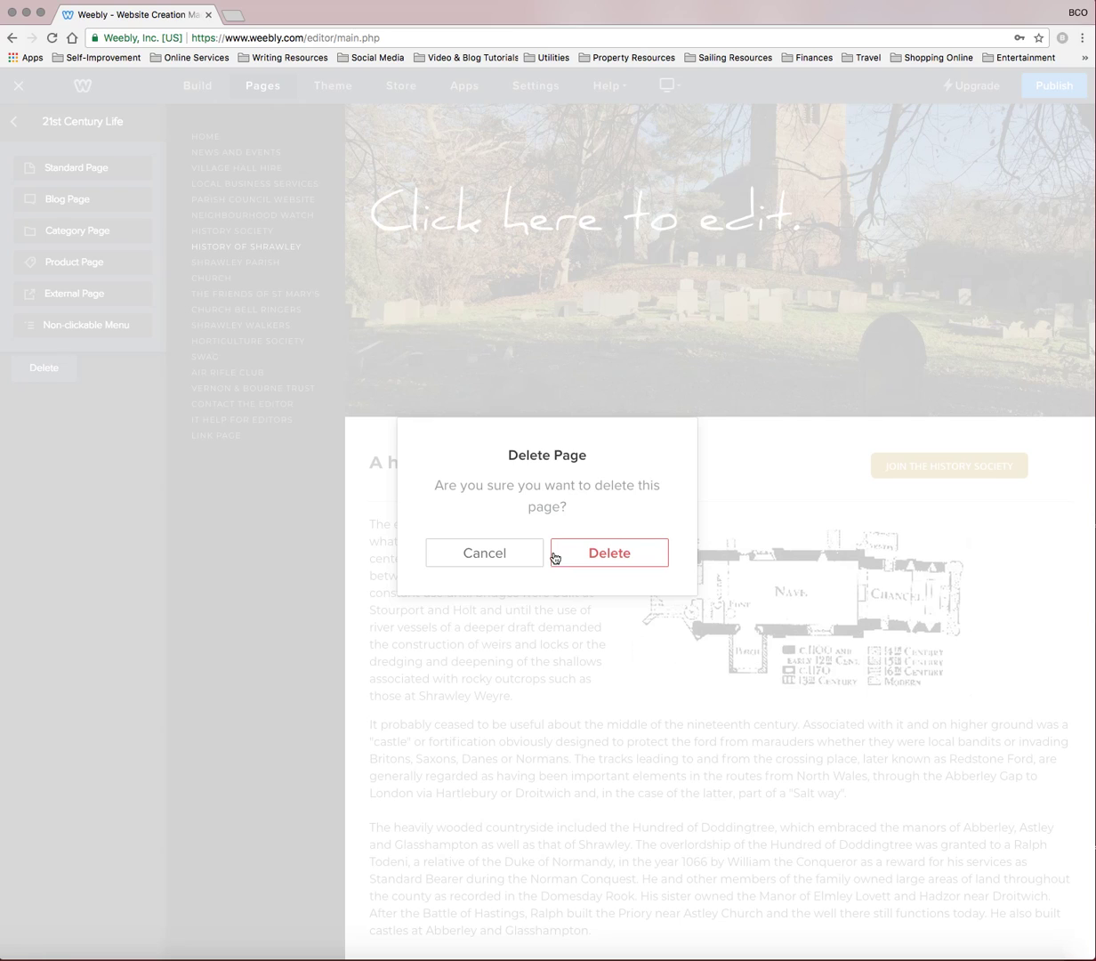
left_click(608, 555)
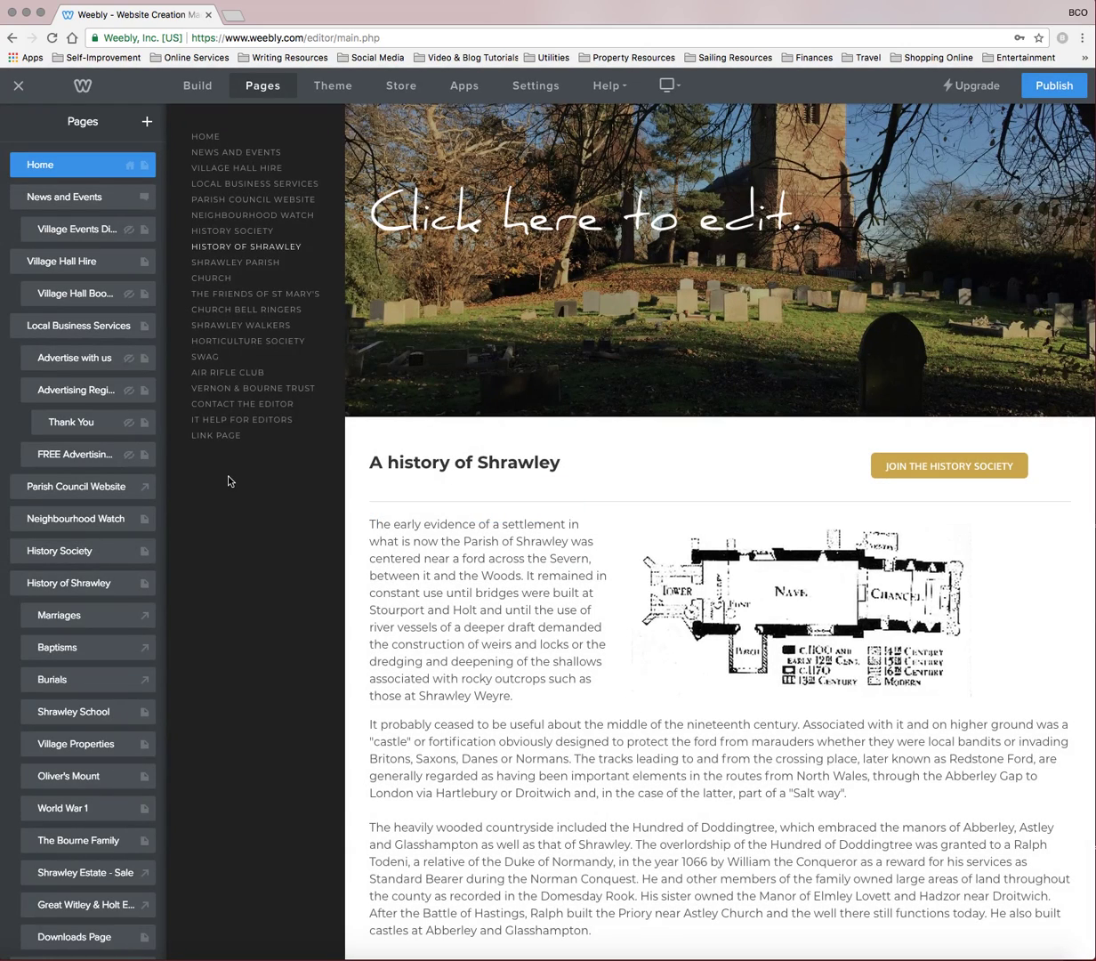
- Nest the World War 1 page as a subpage of Oliver's Mount within History of Shrawley
scroll(105, 471, "down", 5)
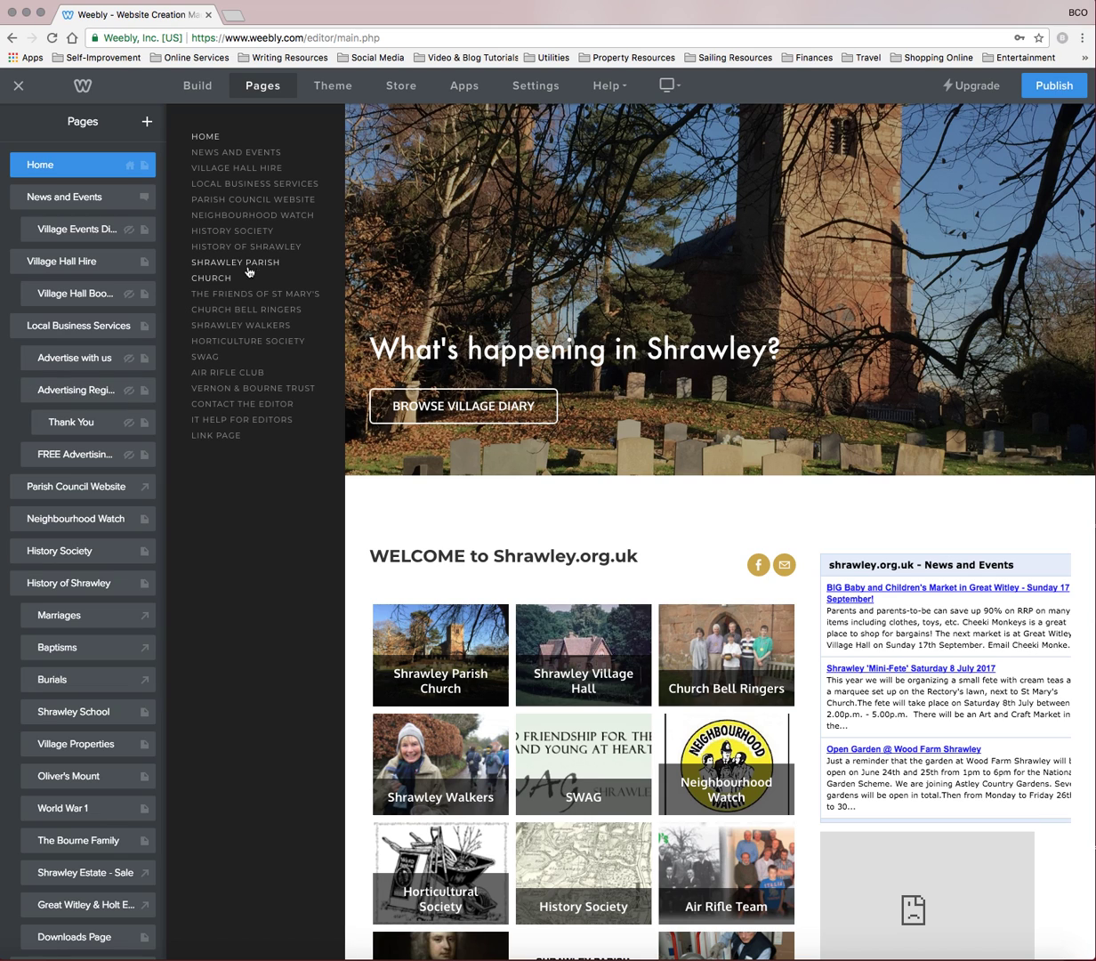
mouse_move(245, 251)
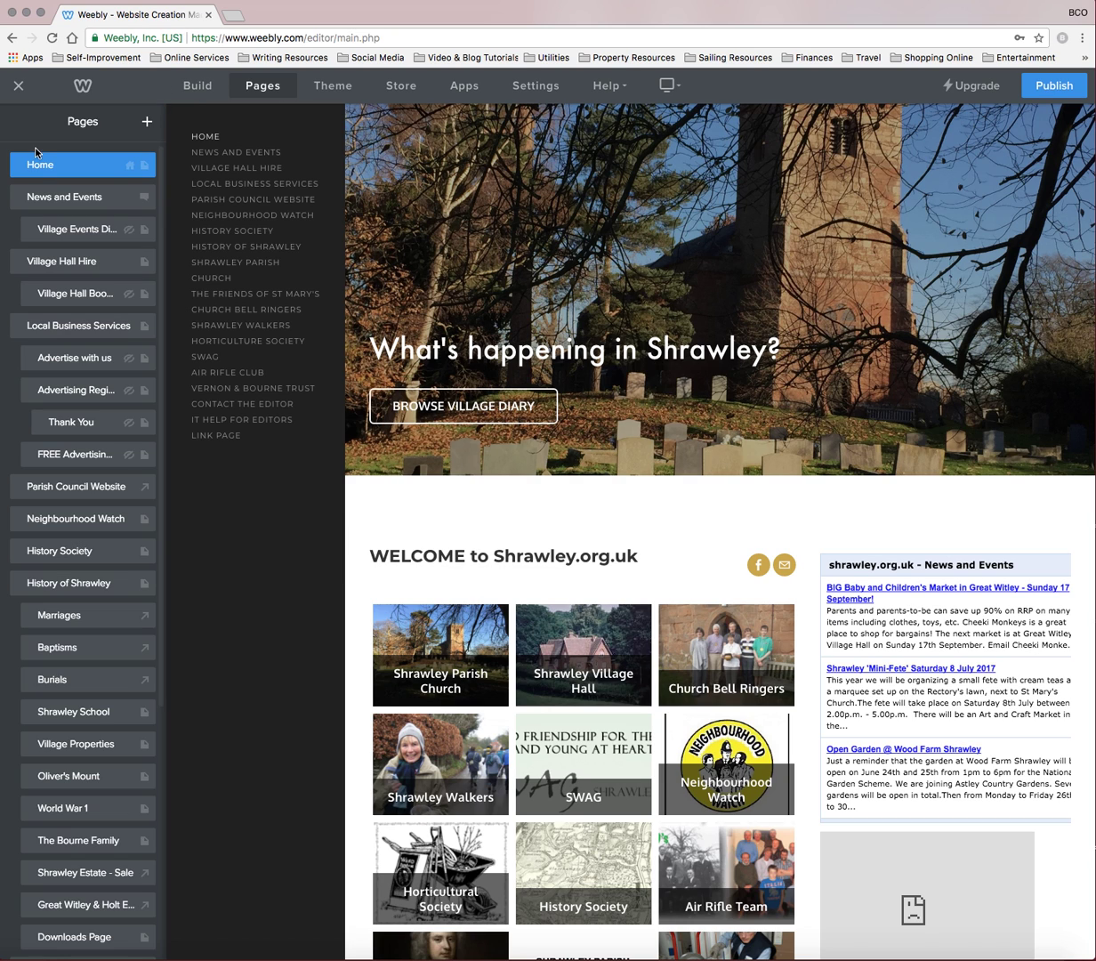
scroll(71, 514, "down", 3)
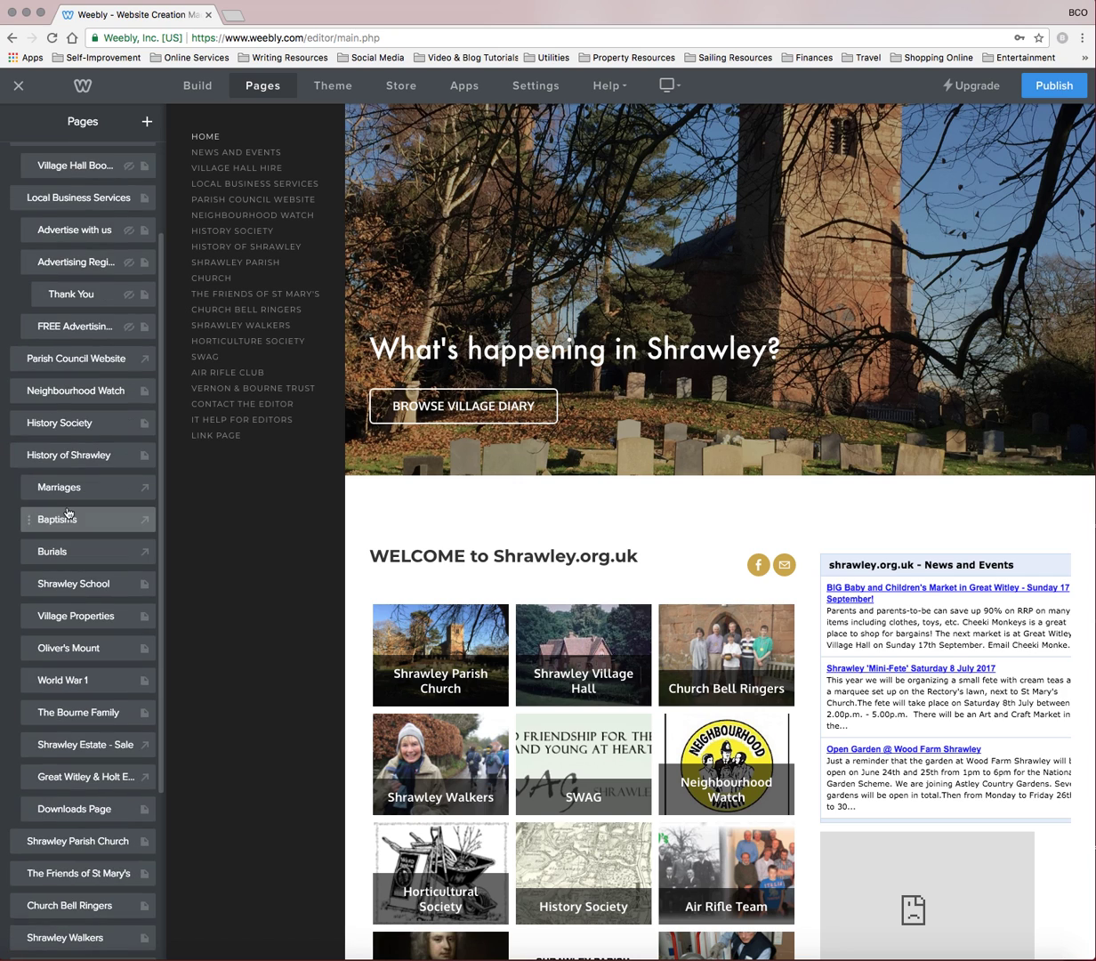
scroll(58, 471, "down", 1)
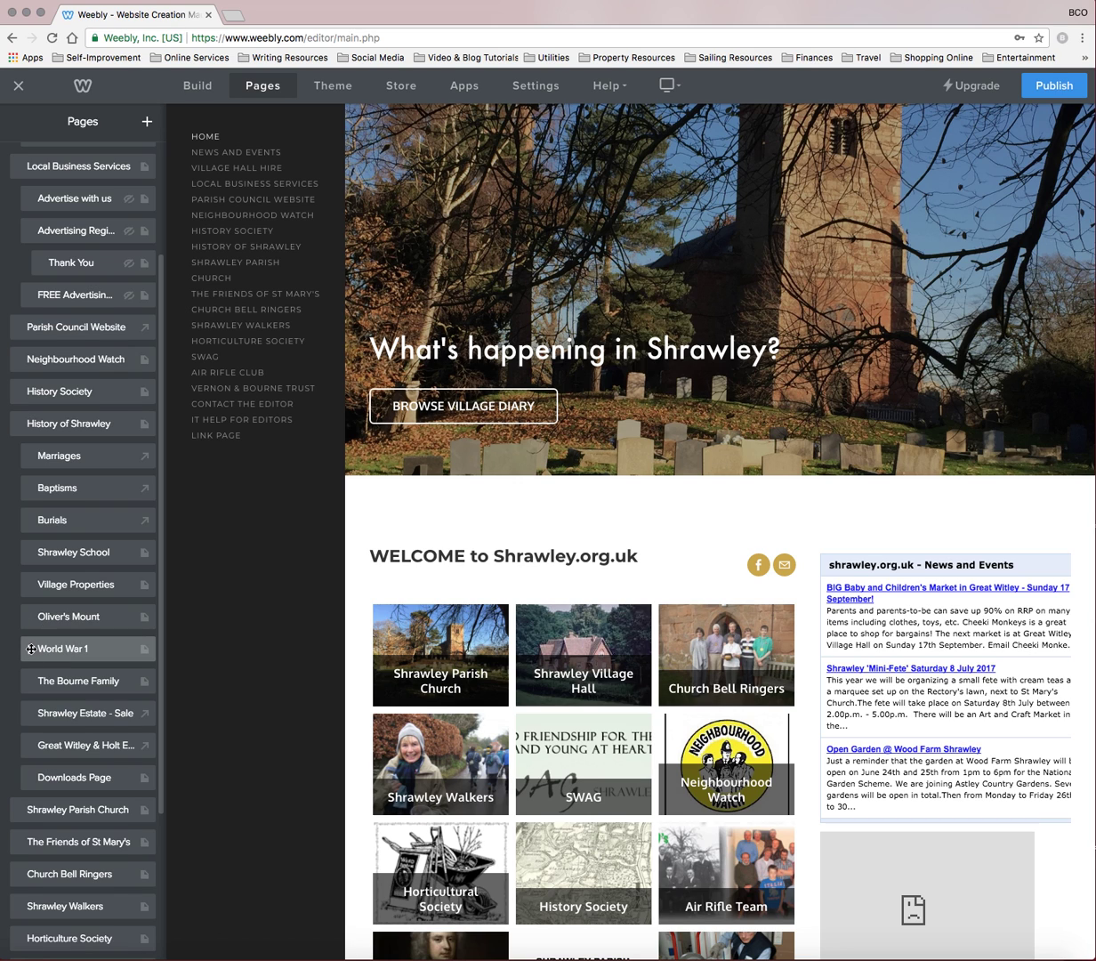
left_click(31, 648)
mouse_move(31, 649)
left_mouse_down()
mouse_move(29, 497)
mouse_move(32, 649)
left_mouse_up()
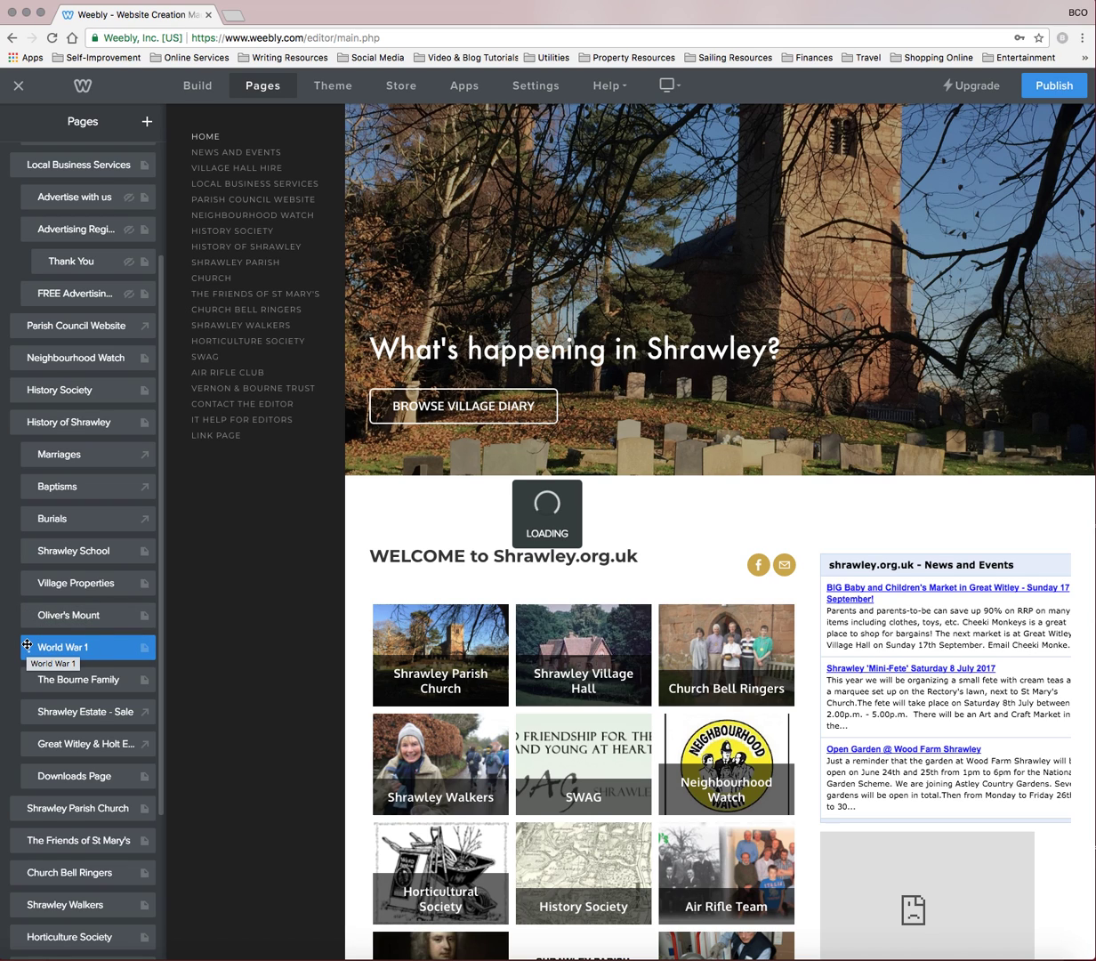
scroll(27, 646, "down", 2)
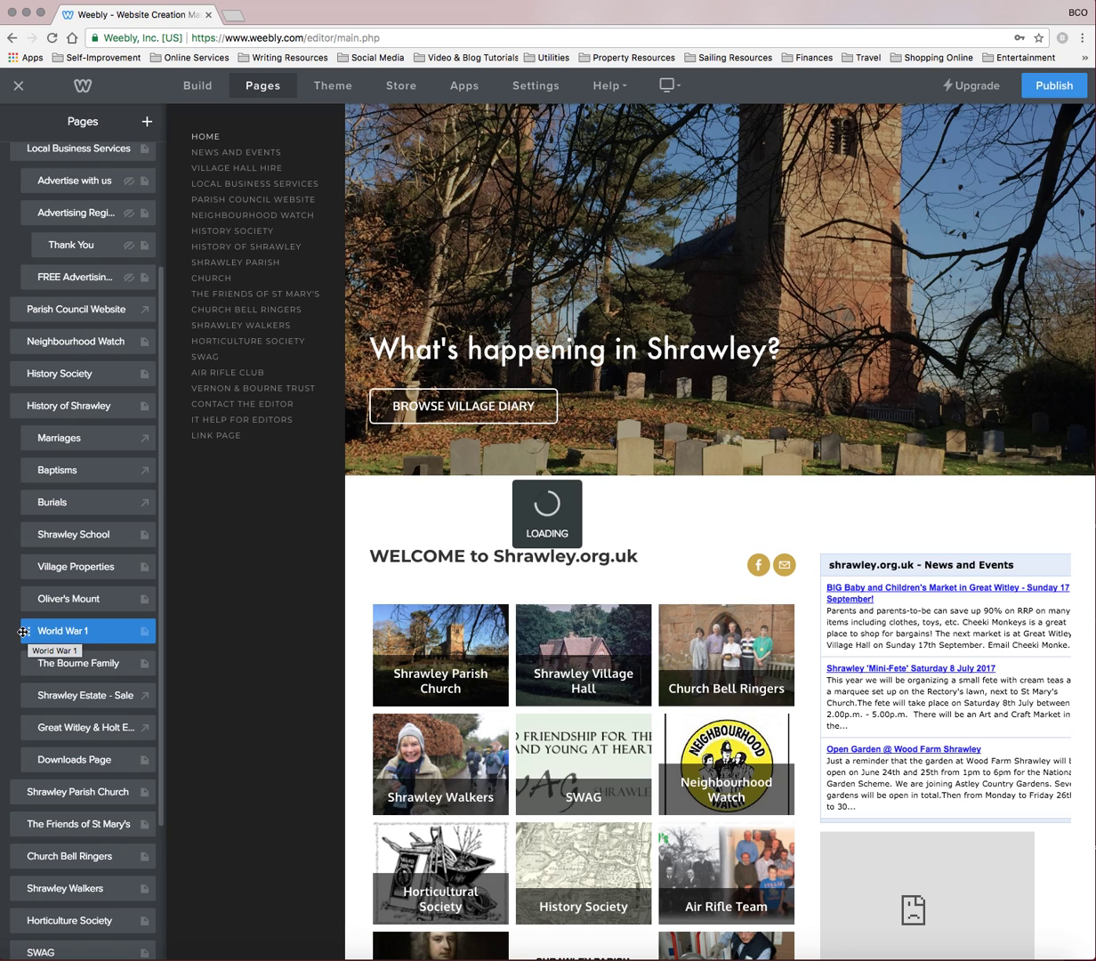
mouse_move(32, 630)
left_mouse_down()
mouse_move(50, 629)
mouse_move(40, 629)
left_mouse_up()
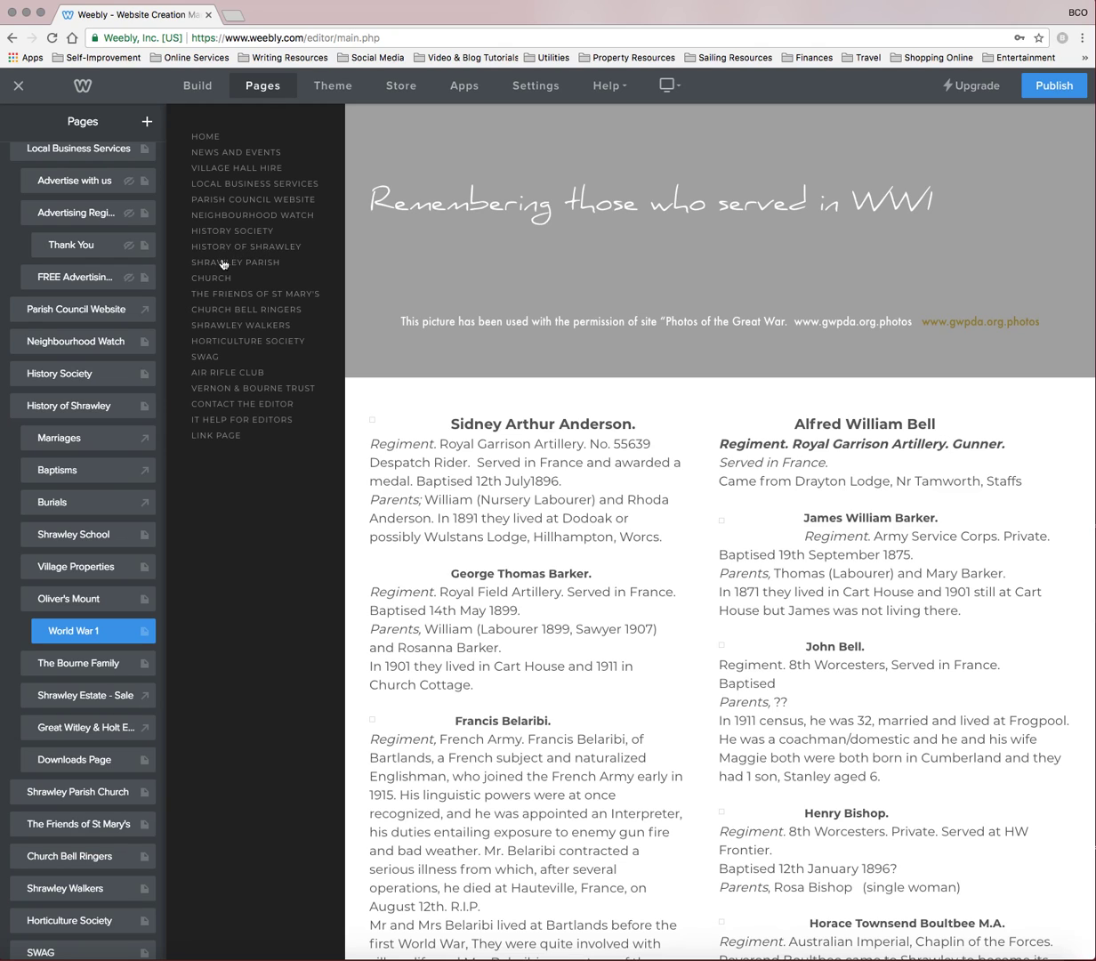
- Check the History of Shrawley submenu in the site navigation, and move World War 1 back to the same level as Oliver's Mount
mouse_move(225, 250)
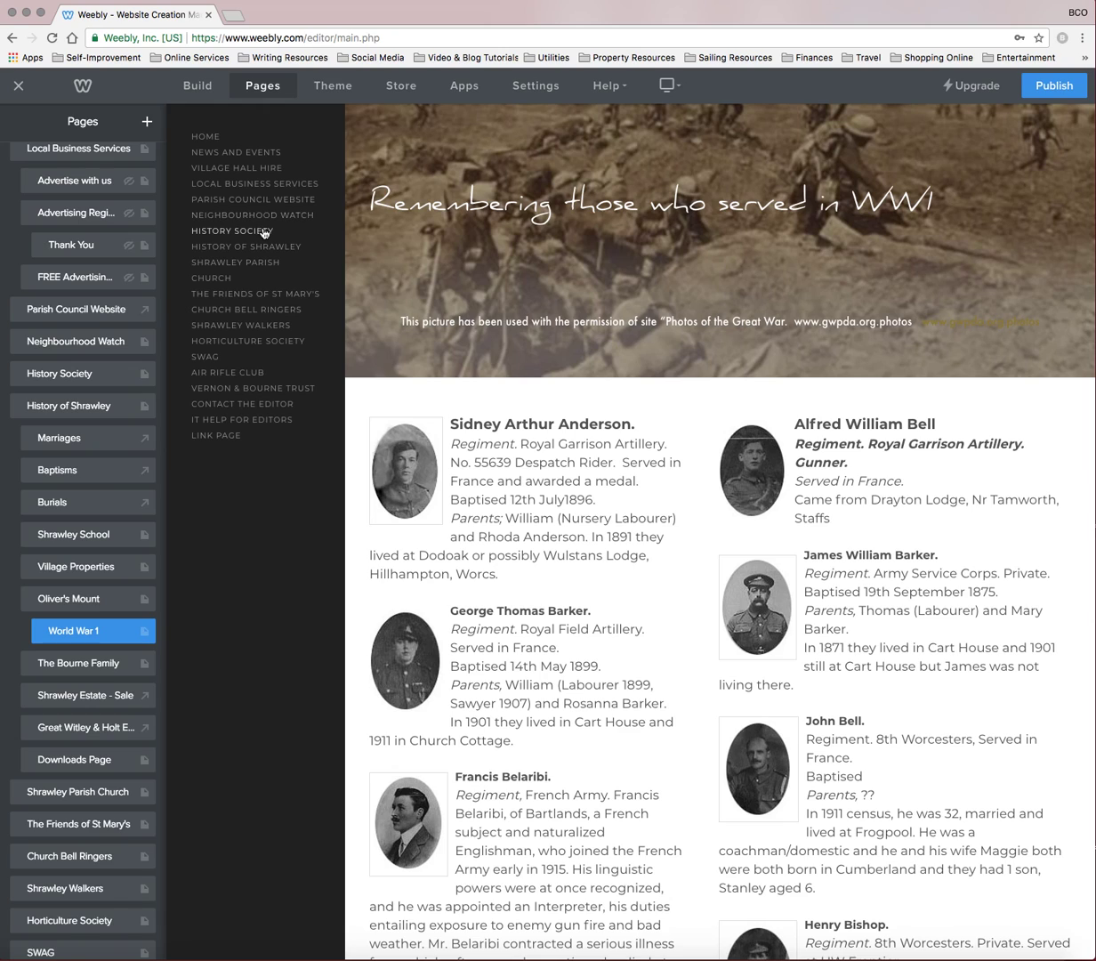
mouse_move(260, 249)
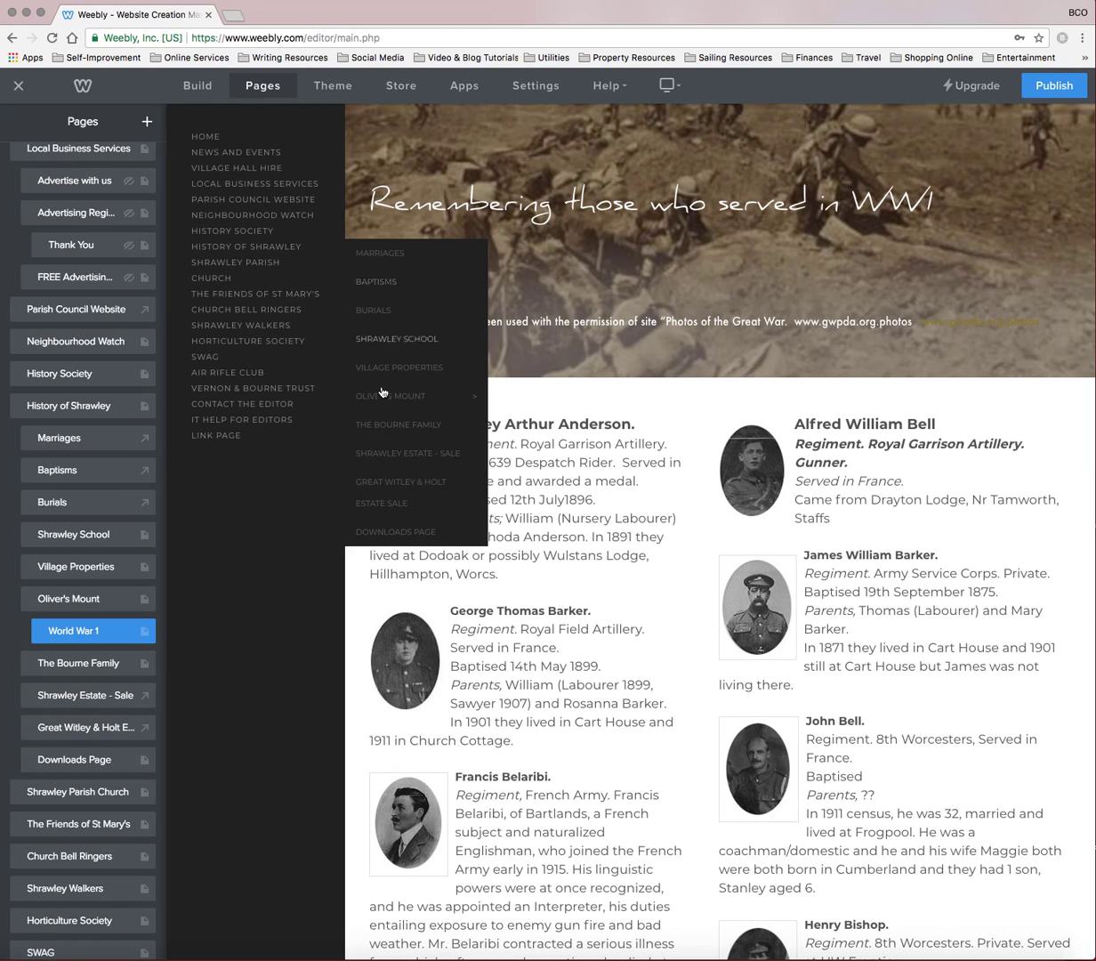
mouse_move(383, 397)
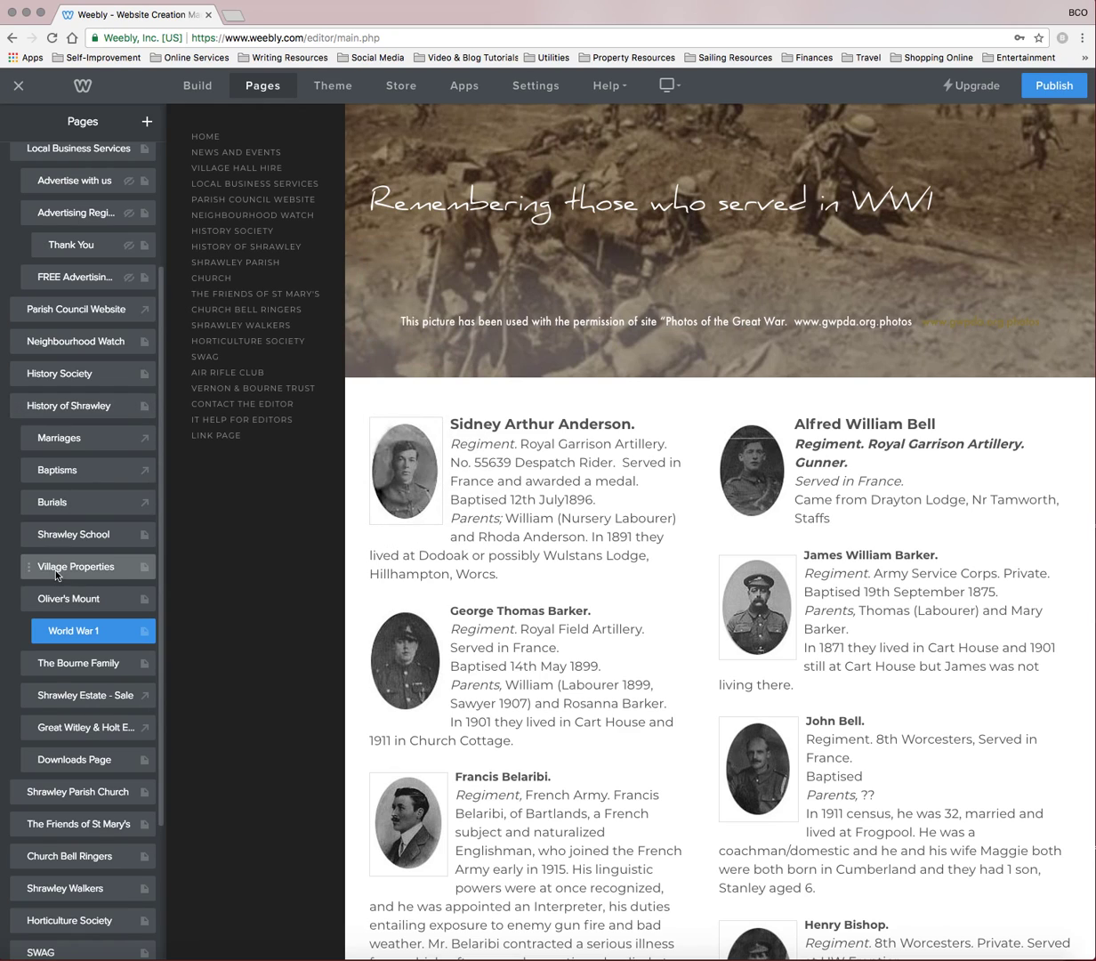
left_click_drag(40, 632, 29, 631)
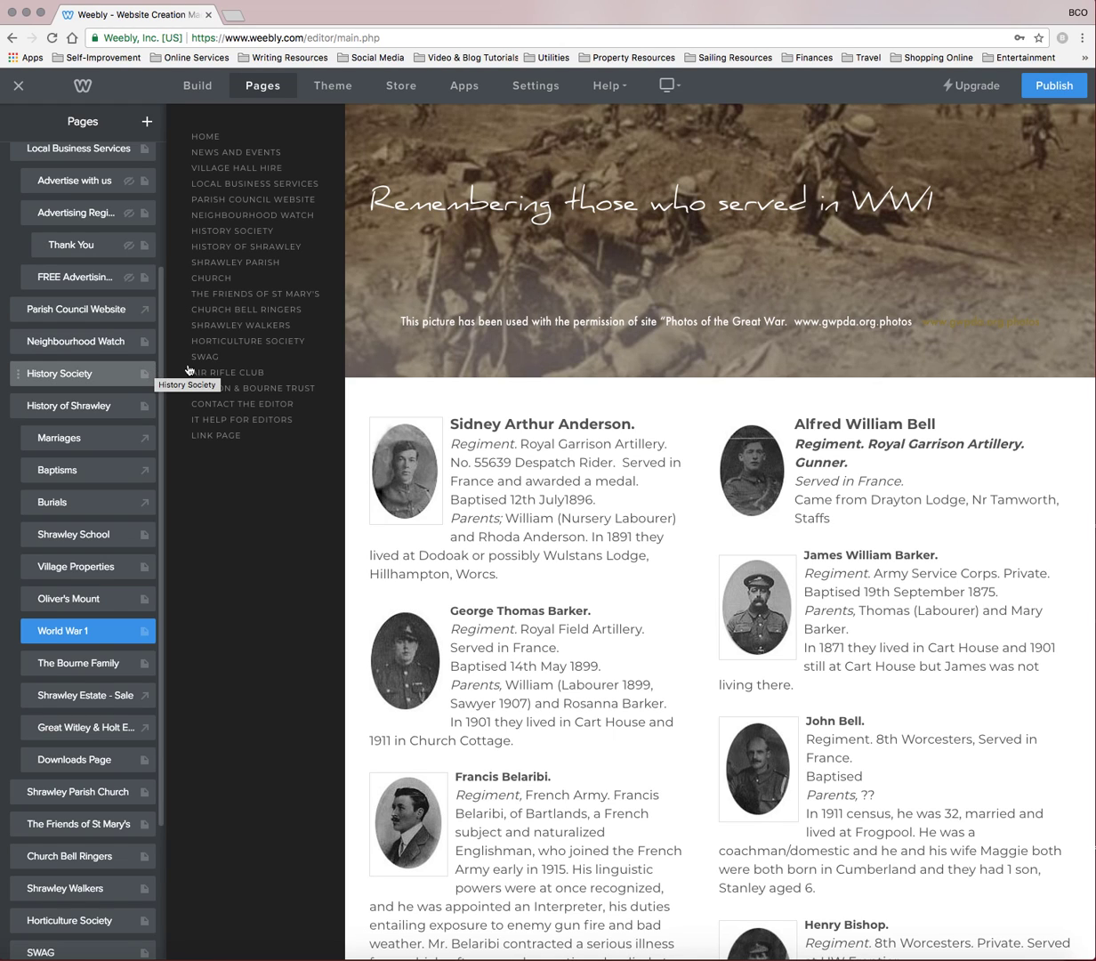
- Publish the website and dismiss the publishing confirmation
scroll(365, 338, "up", 2)
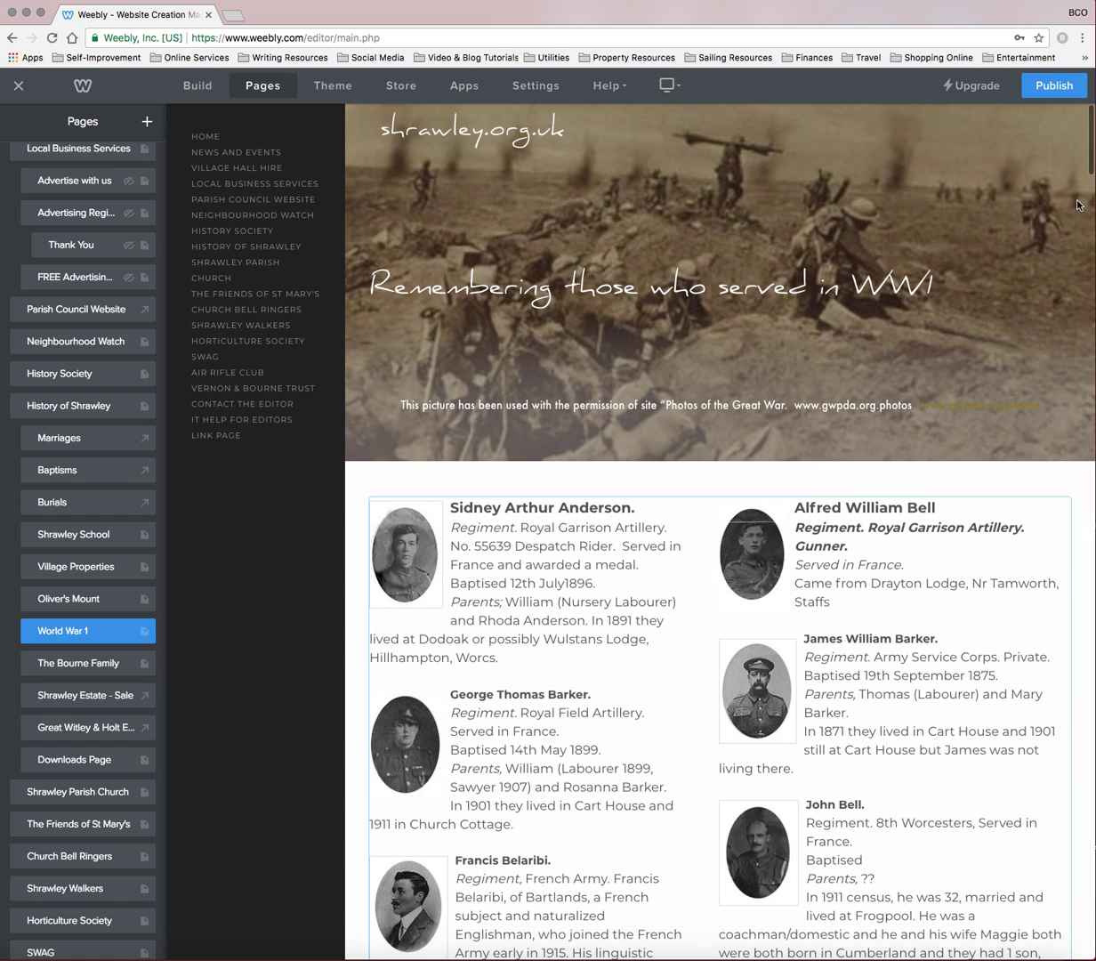
left_click(1043, 94)
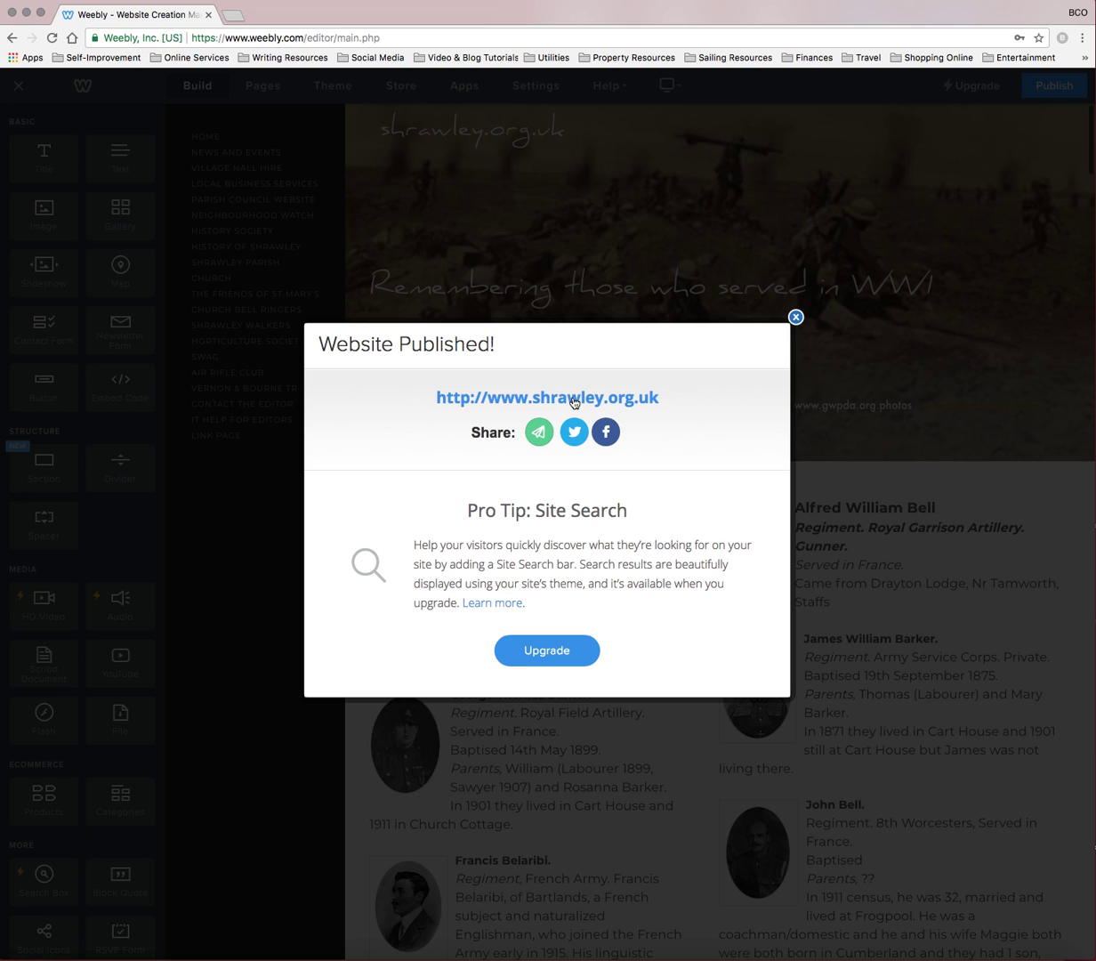
left_click(794, 317)
mouse_move(734, 334)
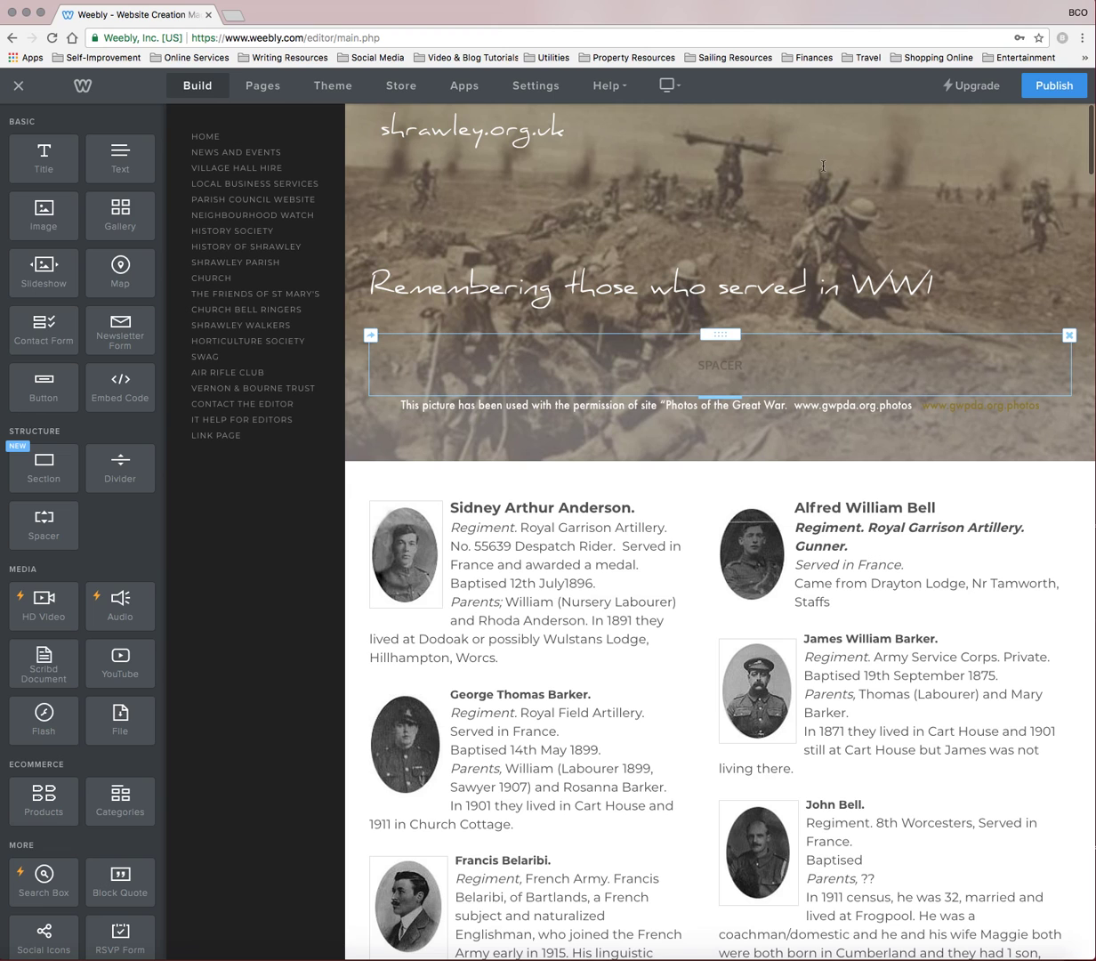
mouse_move(895, 15)
left_mouse_down()
mouse_move(588, 15)
mouse_move(898, 9)
left_mouse_up()
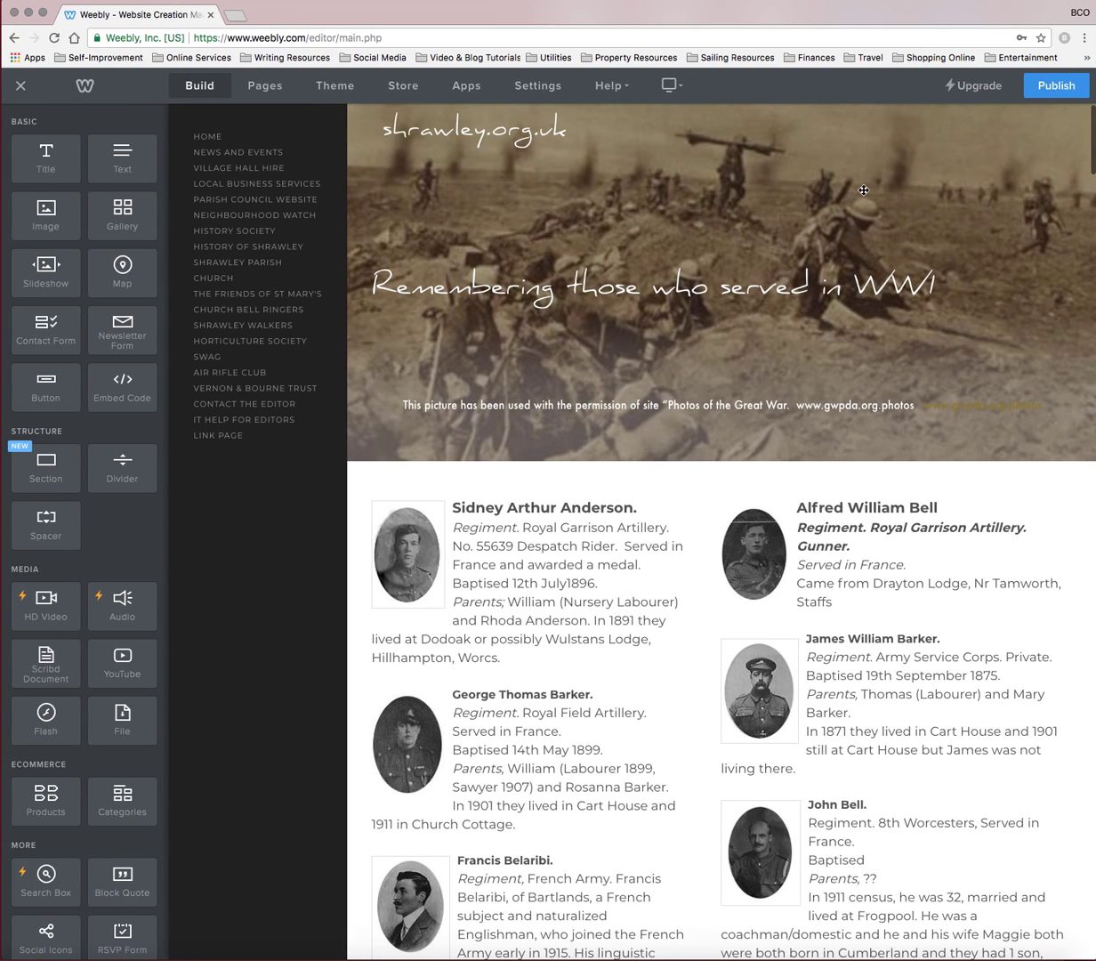